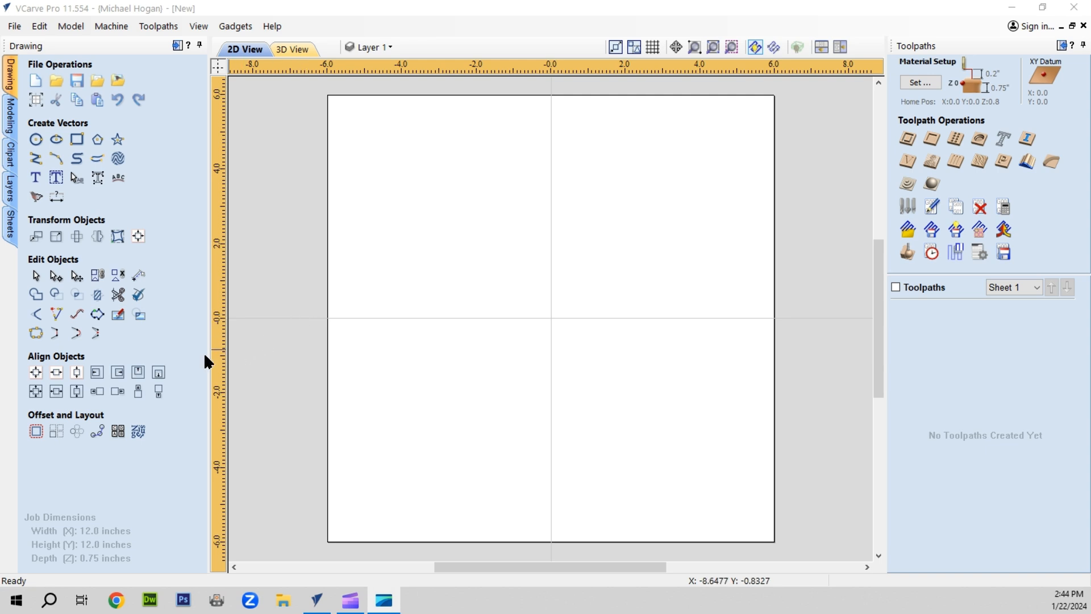
Step: Browse the 2D Vectors clipart library using the small, medium and large thumbnail sizes, ending on large
click(10, 154)
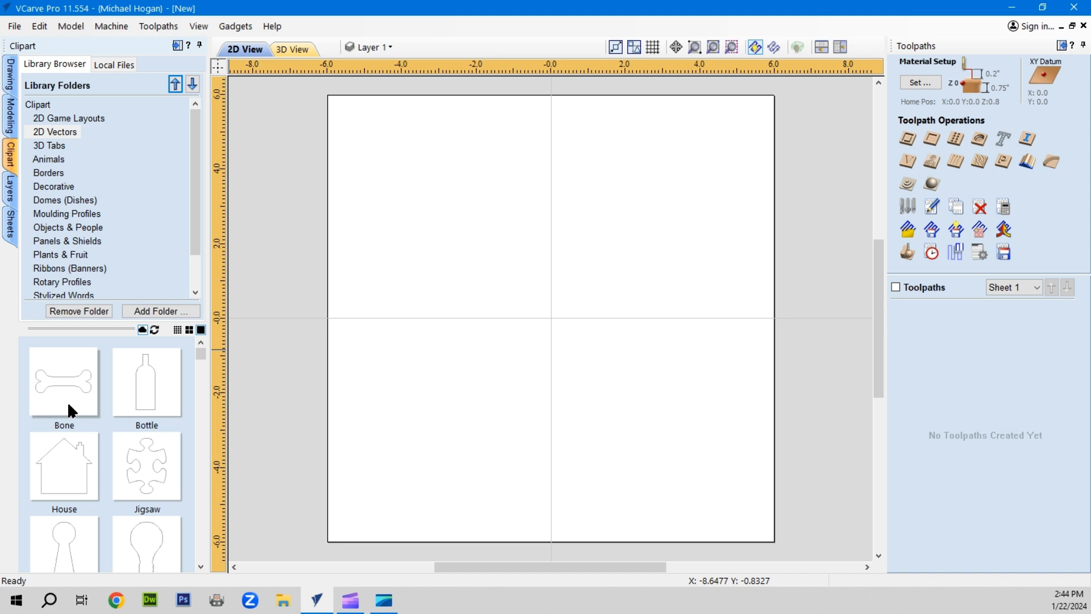
click(176, 330)
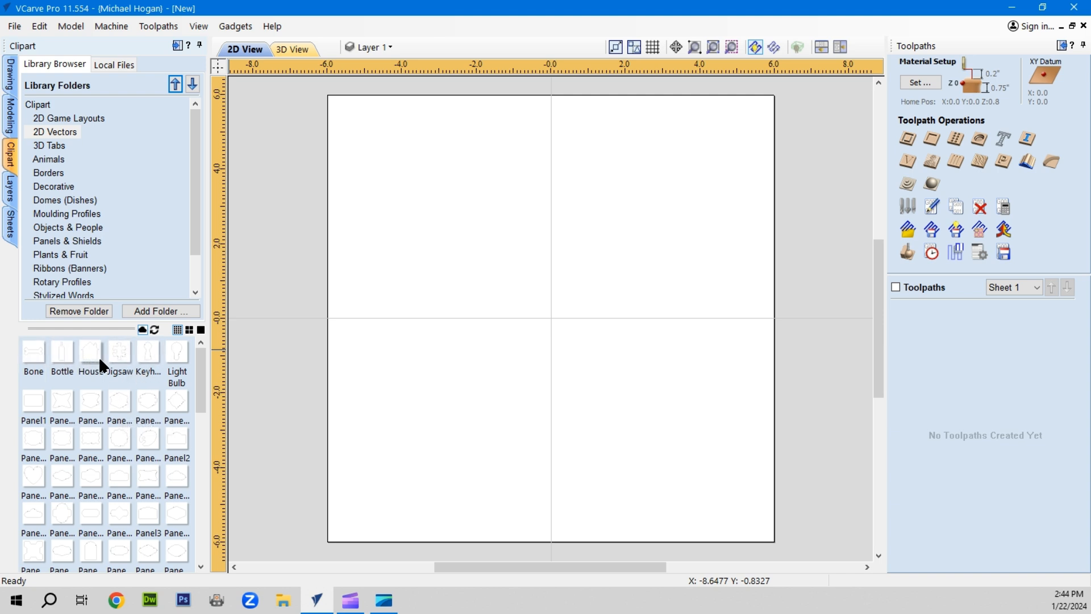
click(189, 330)
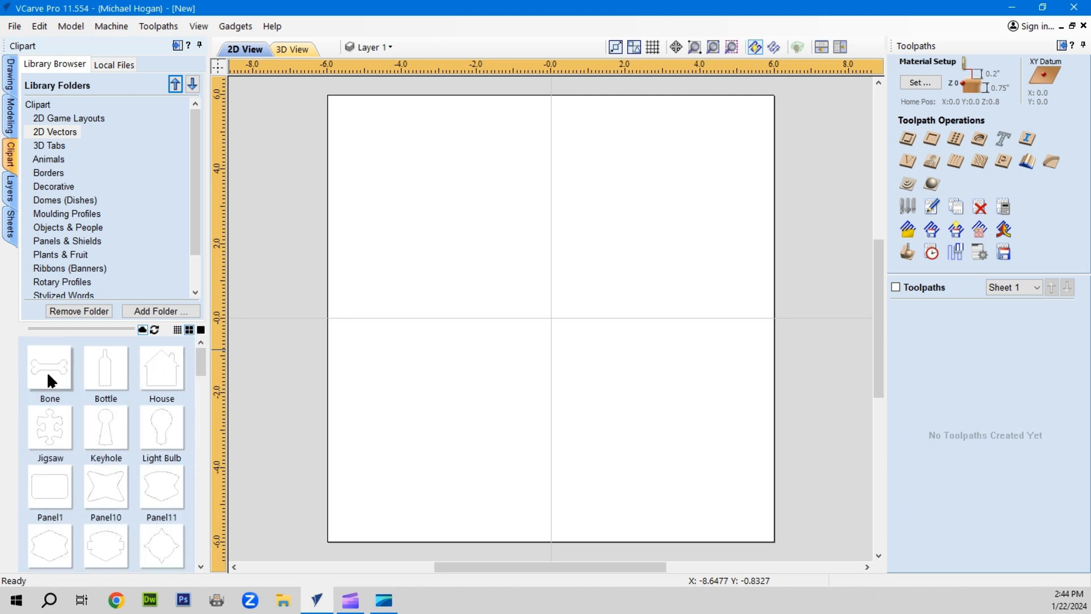
mouse_move(198, 349)
mouse_down()
mouse_move(196, 560)
mouse_move(196, 332)
mouse_up()
click(201, 330)
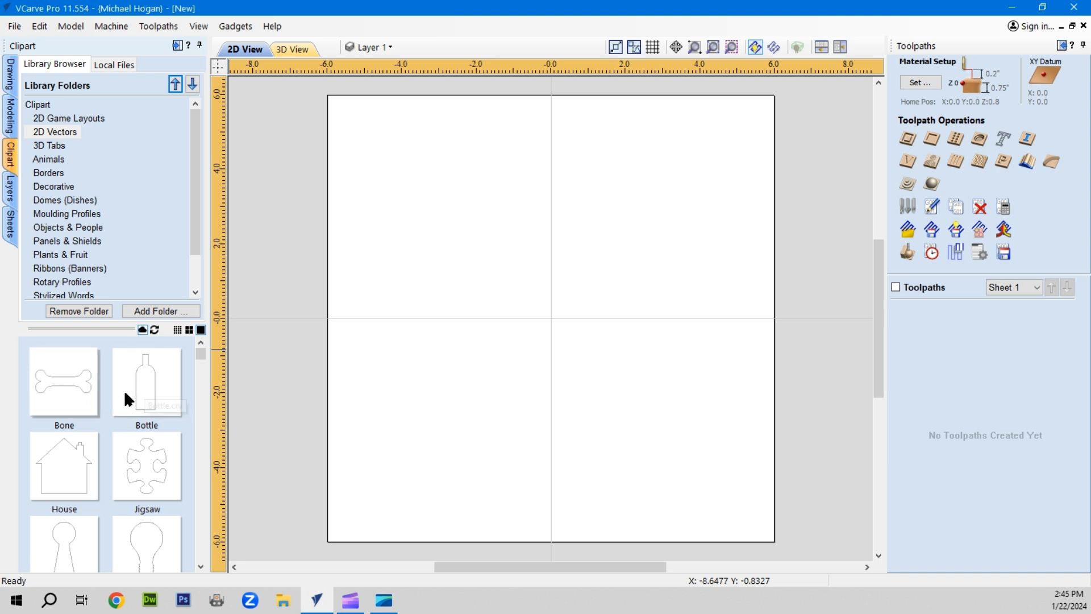
mouse_move(200, 350)
mouse_down()
mouse_move(200, 562)
mouse_move(201, 365)
mouse_up()
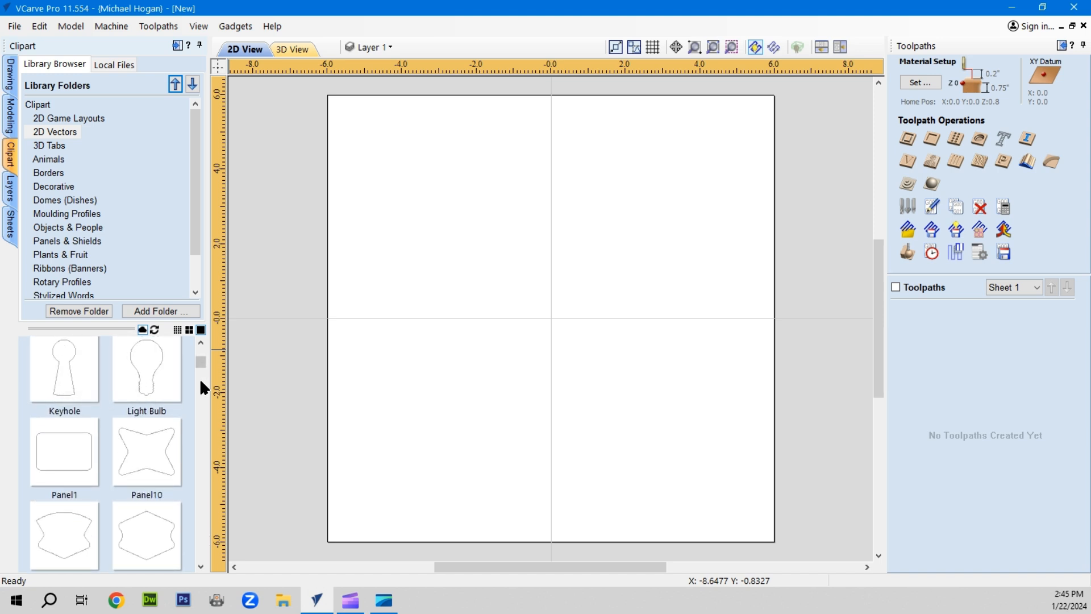
drag(196, 360, 201, 355)
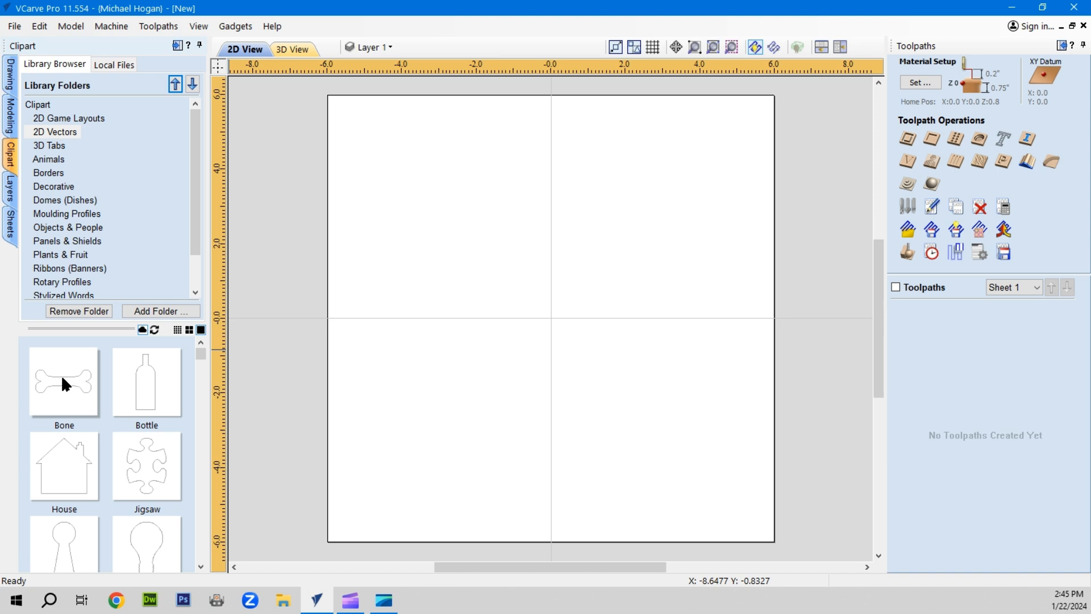
Step: Try placing the House clipart at the centre of the job, then delete it from the drawing
drag(46, 455, 554, 315)
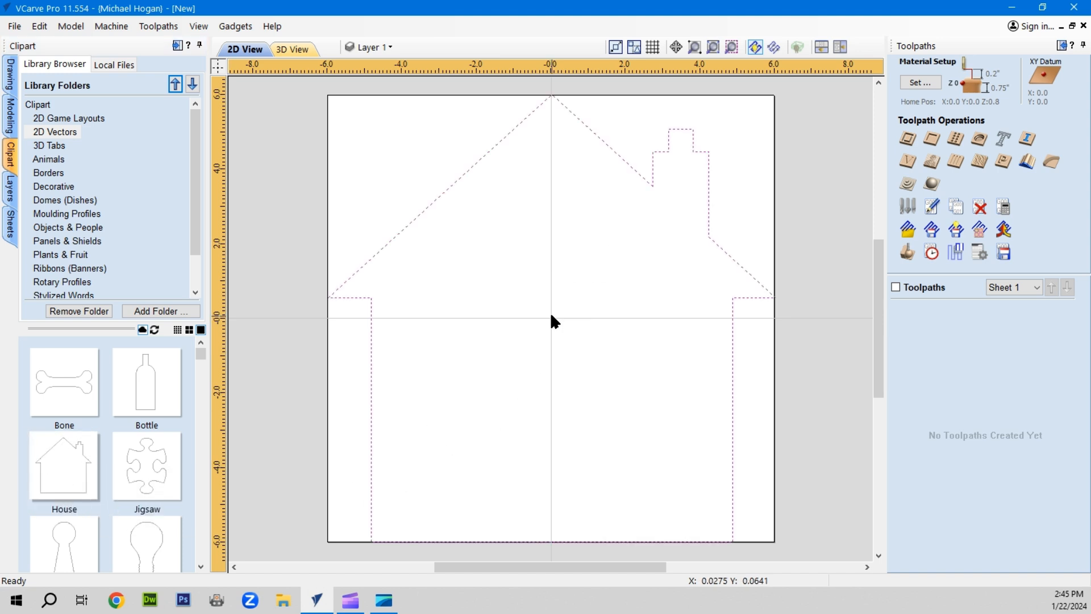
click(380, 169)
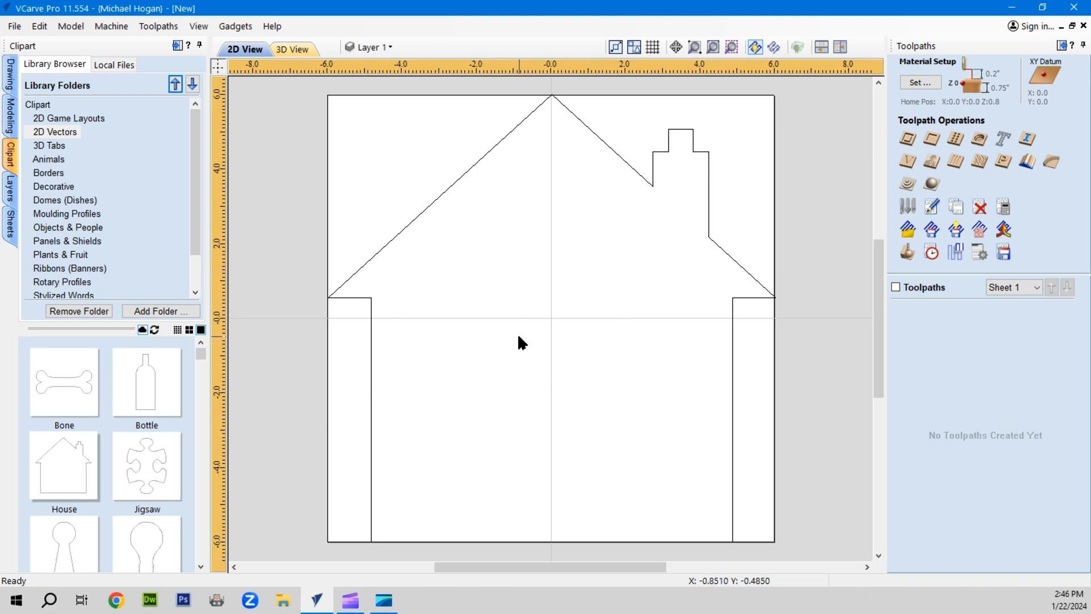
click(427, 207)
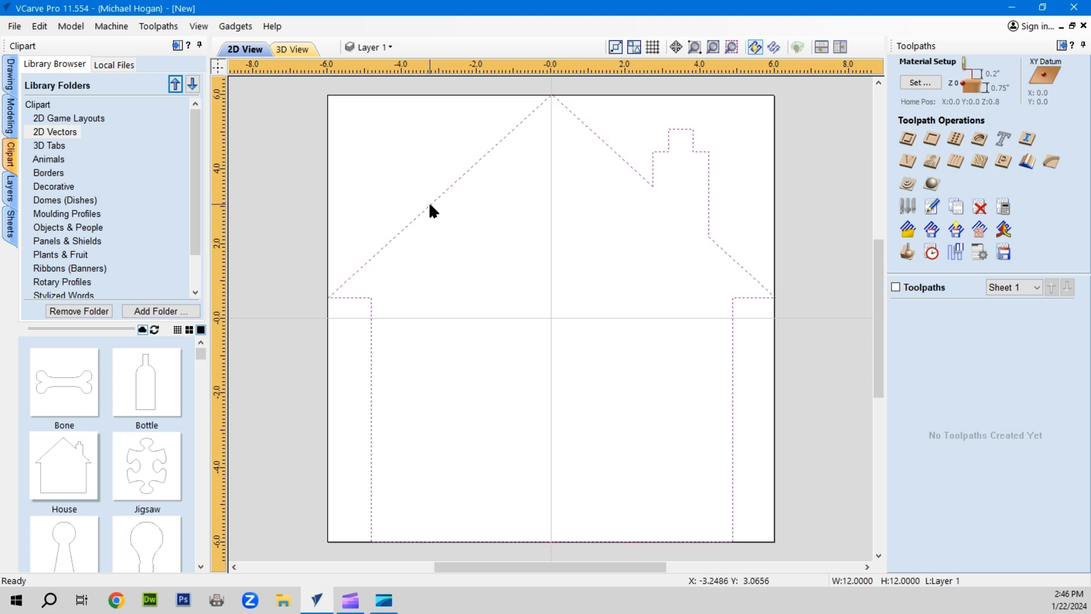
key(Delete)
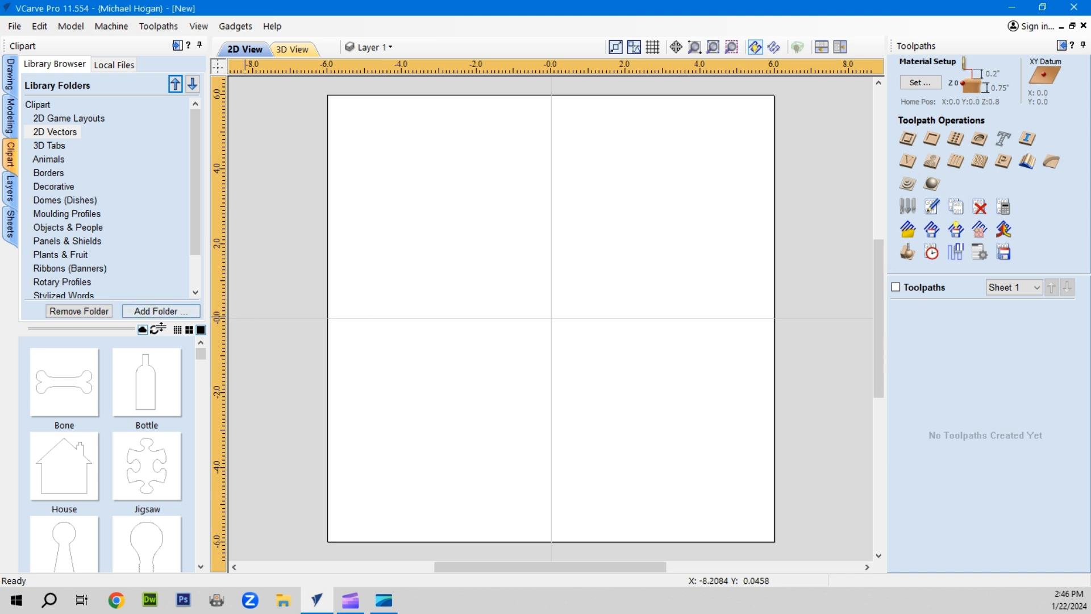
mouse_move(66, 370)
mouse_down()
mouse_move(125, 373)
mouse_move(117, 395)
mouse_move(57, 376)
mouse_up()
Step: Draw a square-cornered rectangle about 10.6 by 10.6 inches, roughly centred on the job
click(10, 73)
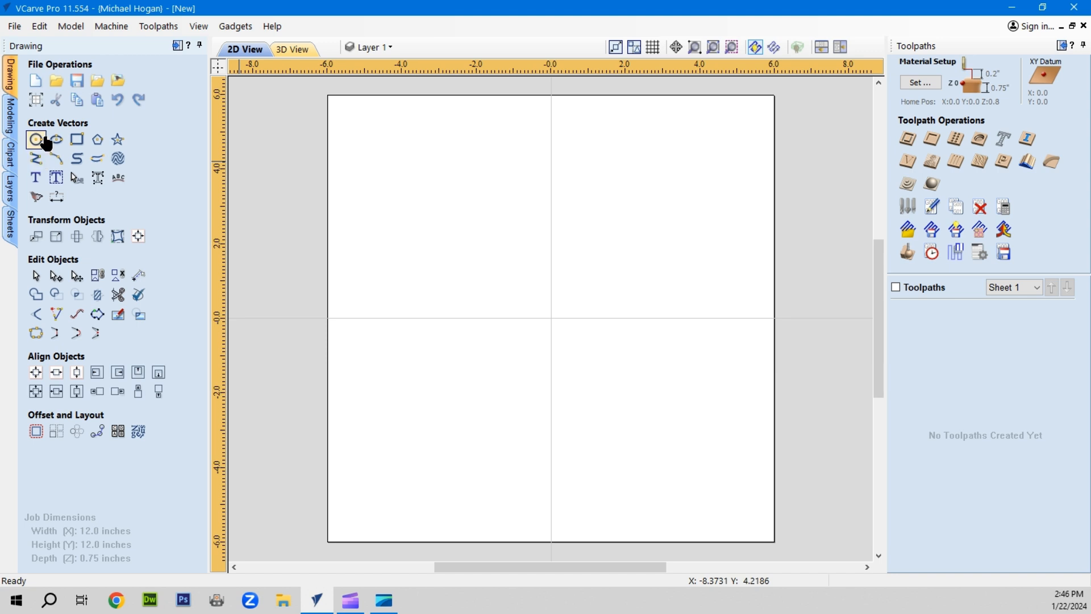
click(77, 139)
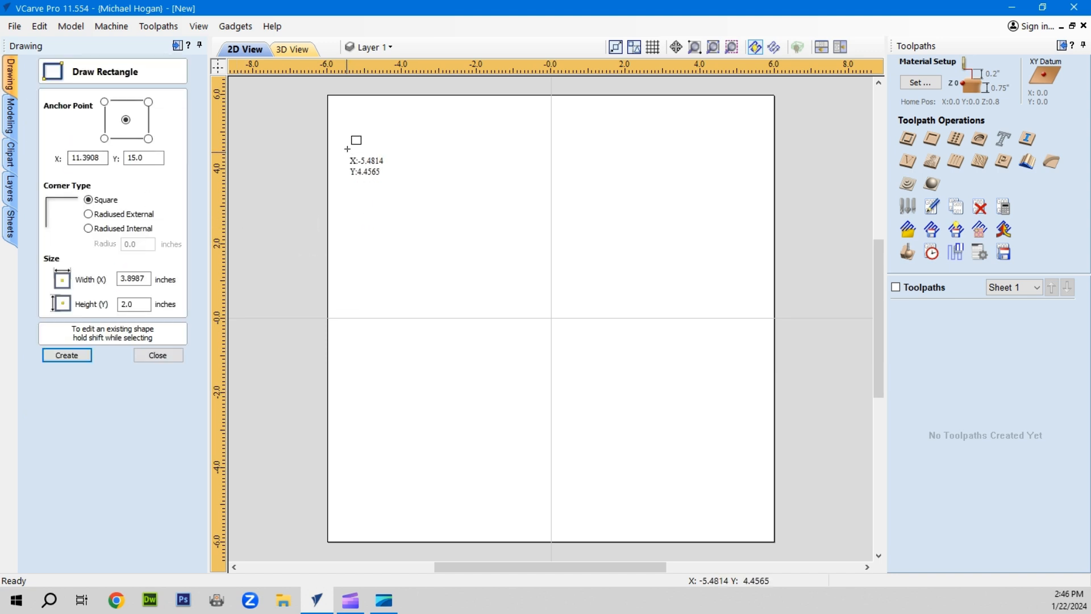
drag(357, 123, 751, 518)
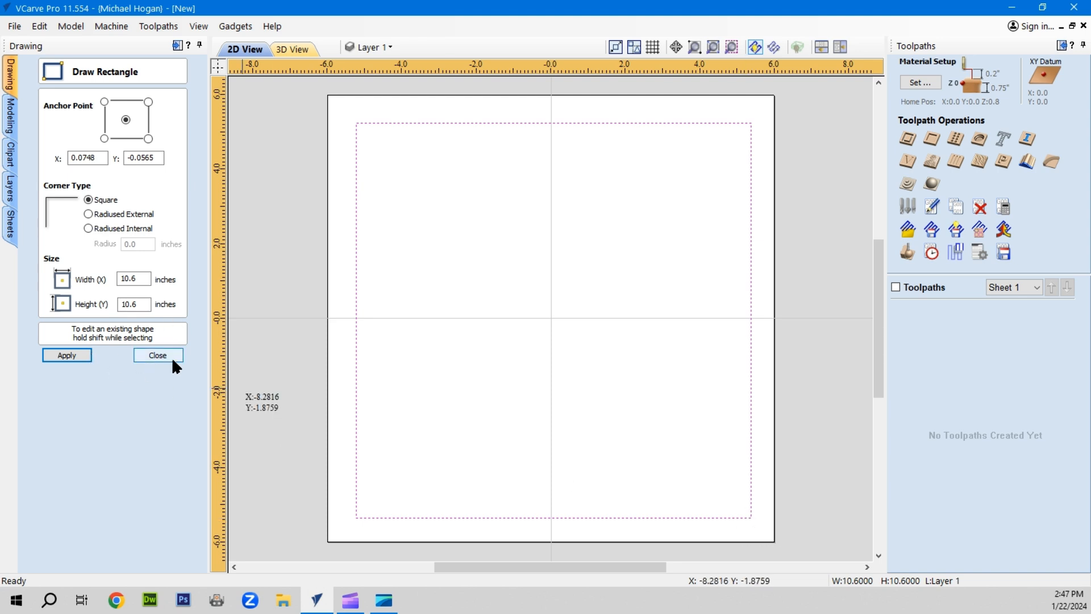
click(147, 355)
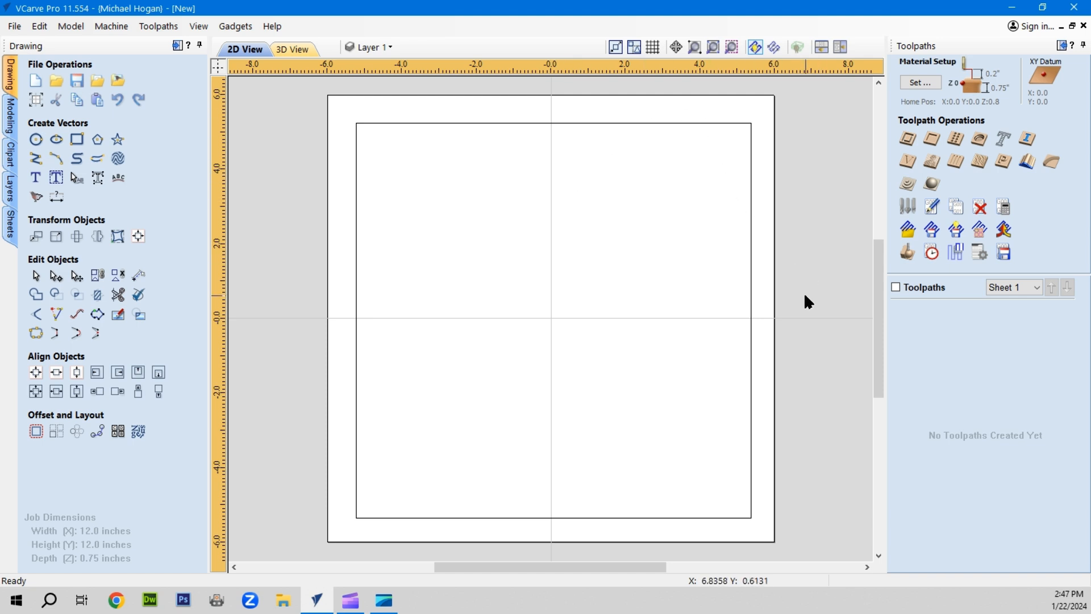
Step: Calculate a 2D profile toolpath that machines on the drawn rectangle, keeping the current tool, depth and pass settings
click(908, 142)
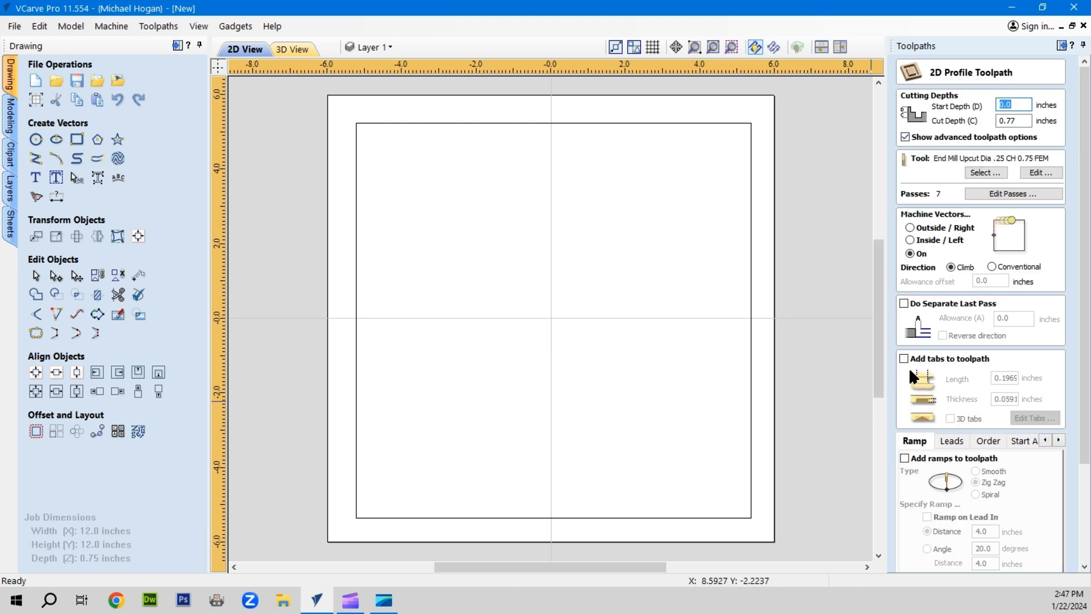
click(750, 329)
scroll(922, 483, down, 4)
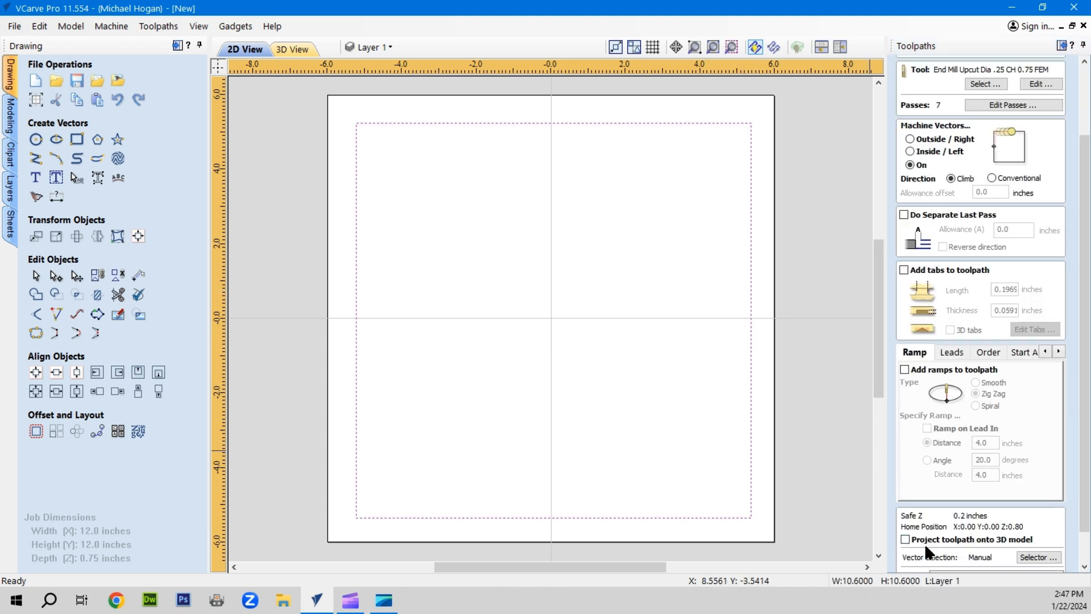
click(922, 564)
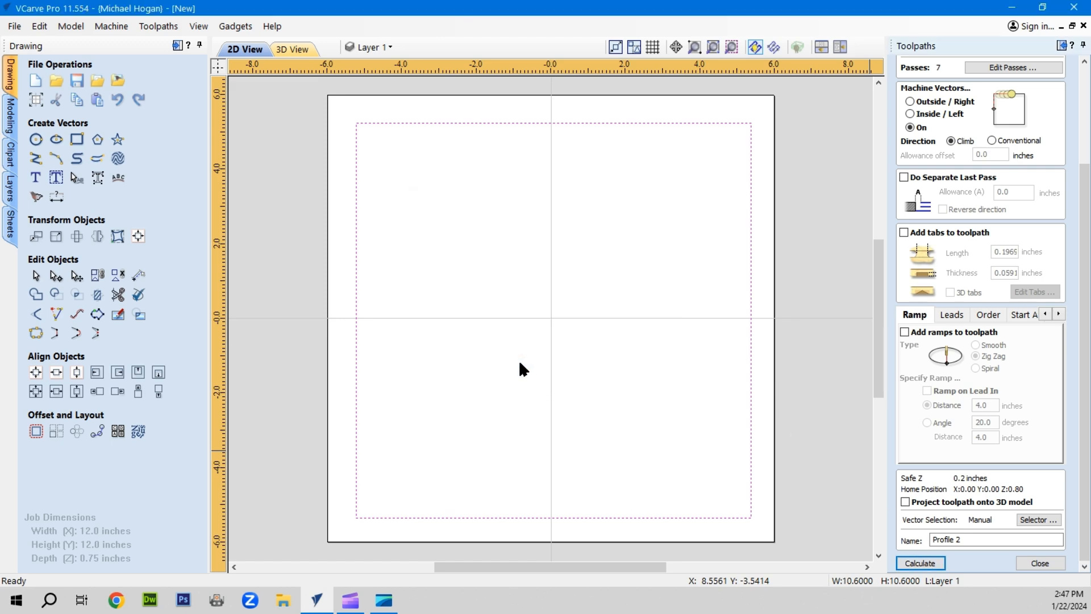
key(Return)
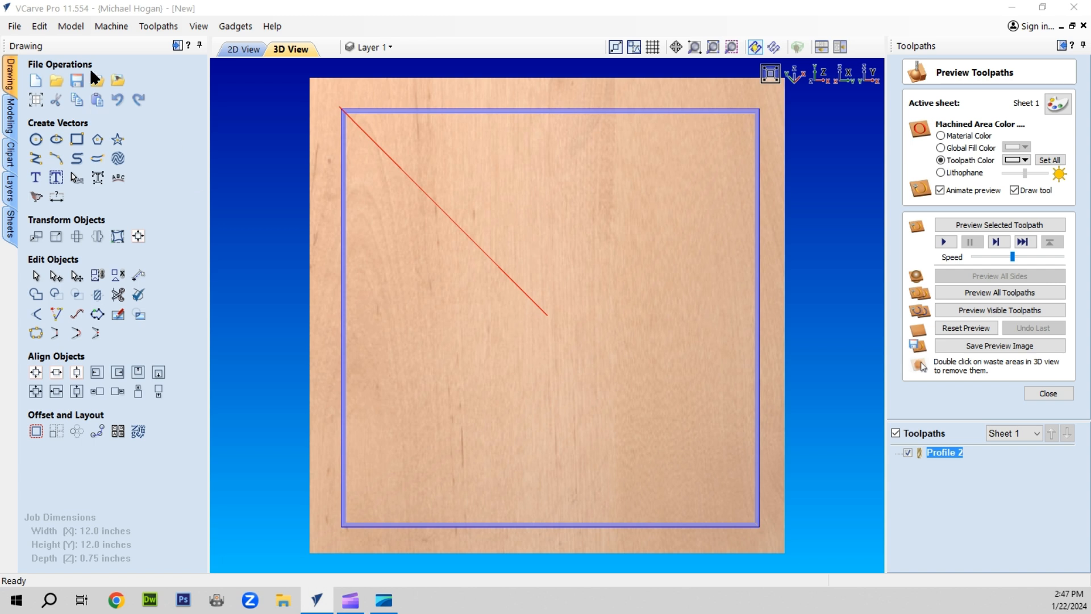
Step: In the program options, switch the Auto Open 3D View toolpath setting to No and back to Yes
click(39, 25)
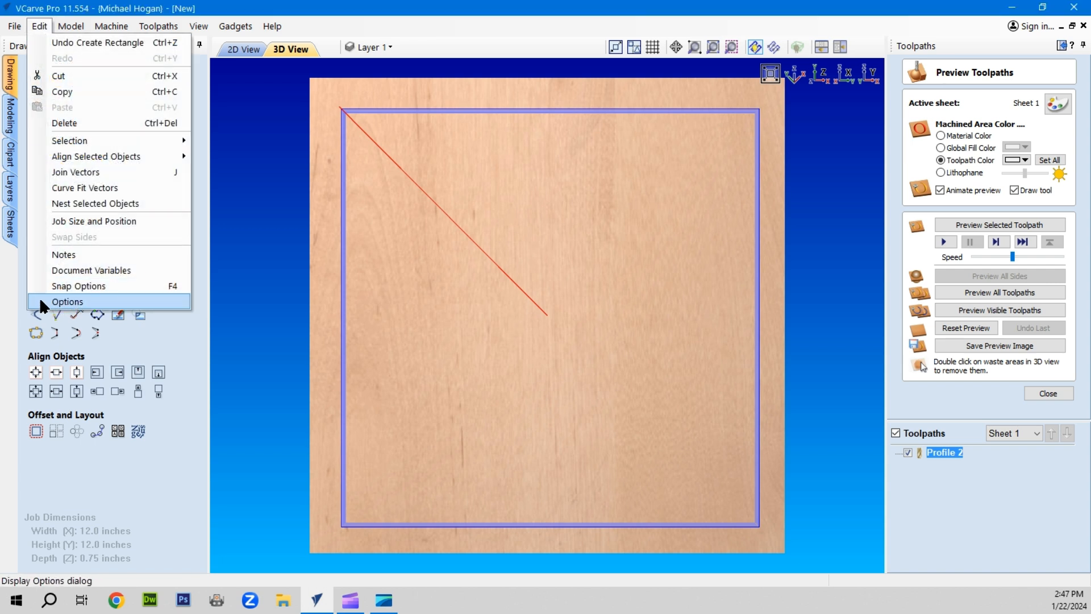
click(68, 302)
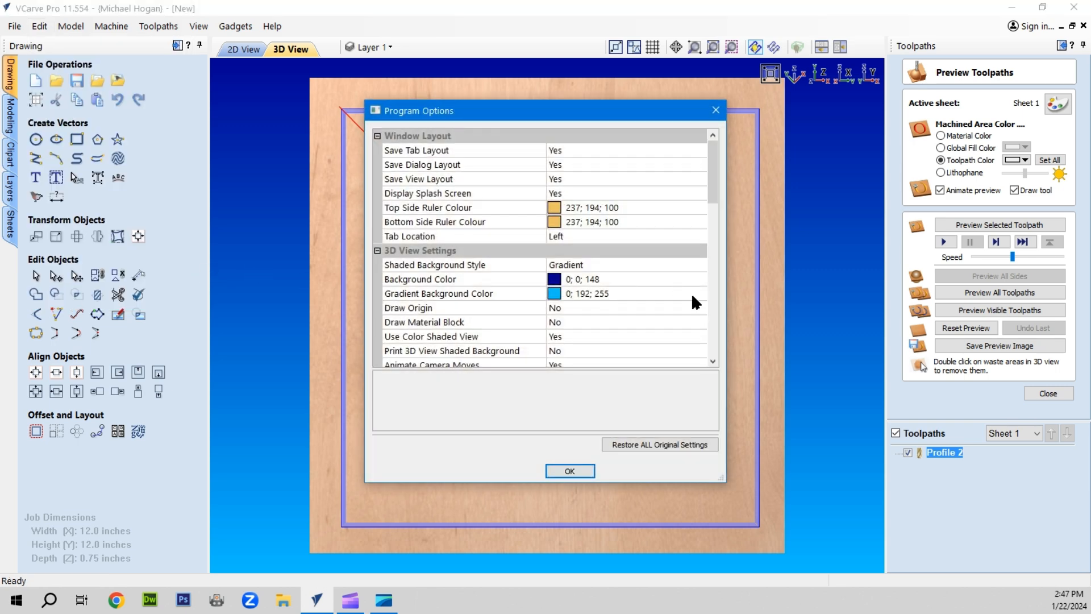
drag(710, 171, 700, 231)
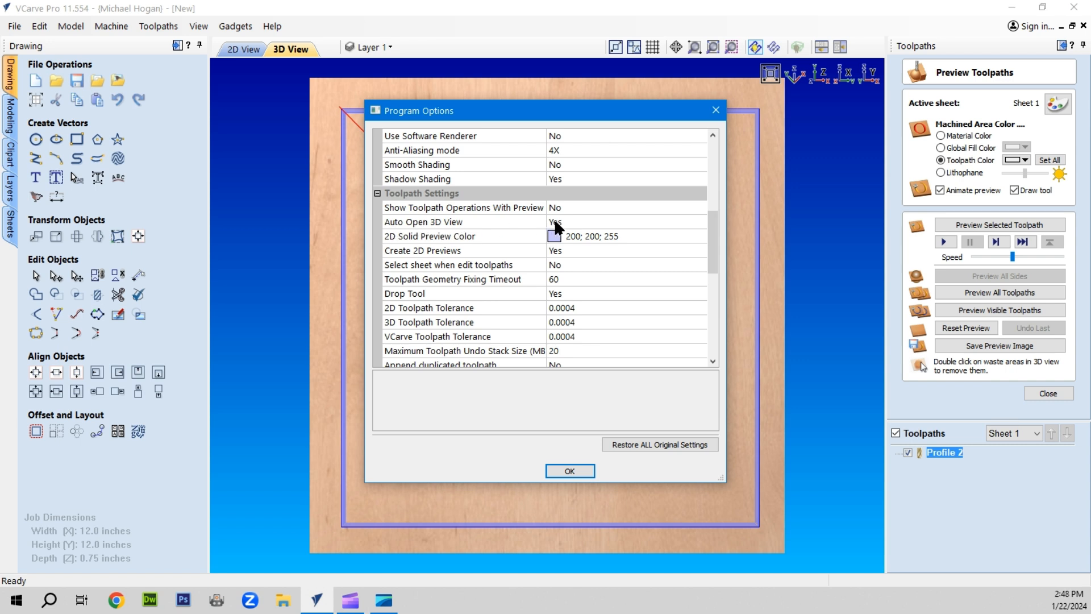
click(568, 219)
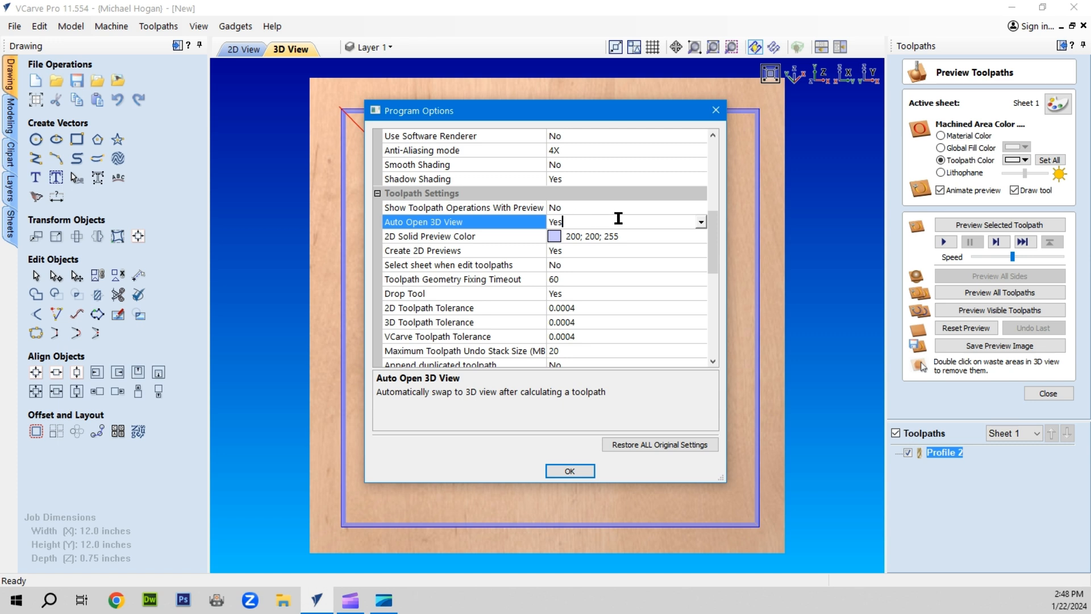
click(701, 222)
click(568, 250)
click(700, 221)
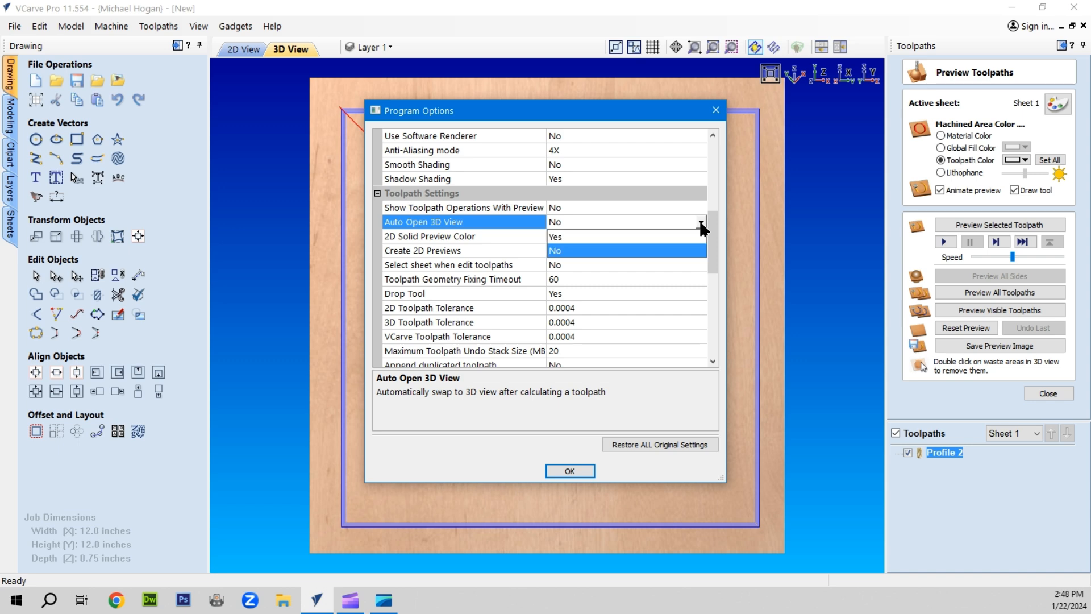
click(560, 250)
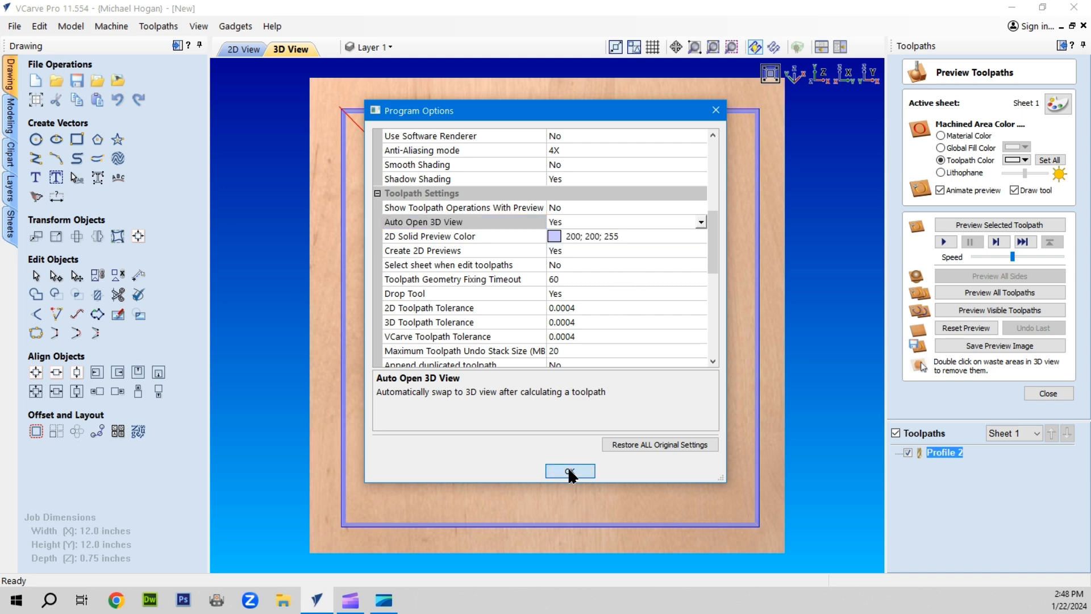
click(568, 471)
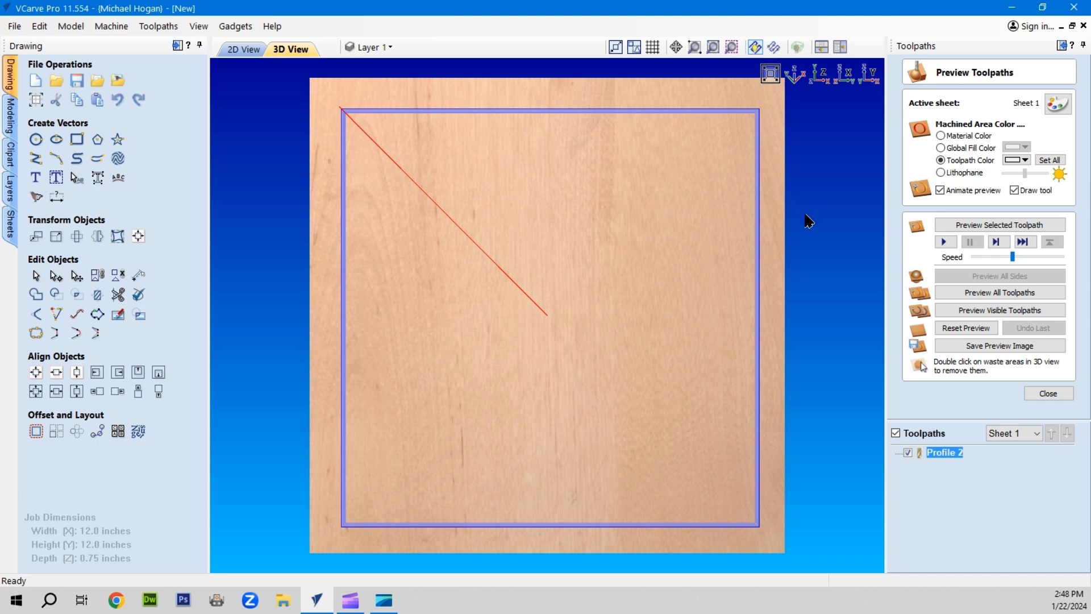
Step: Tile the 2D and 3D views side by side and hide the toolpath preview in the 2D view
click(821, 47)
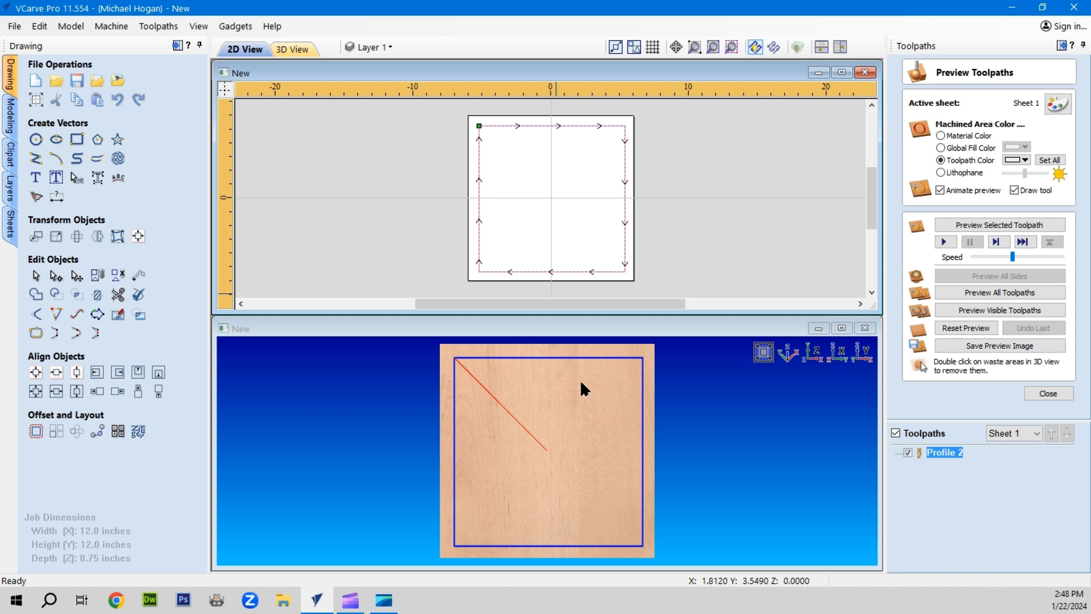
click(838, 44)
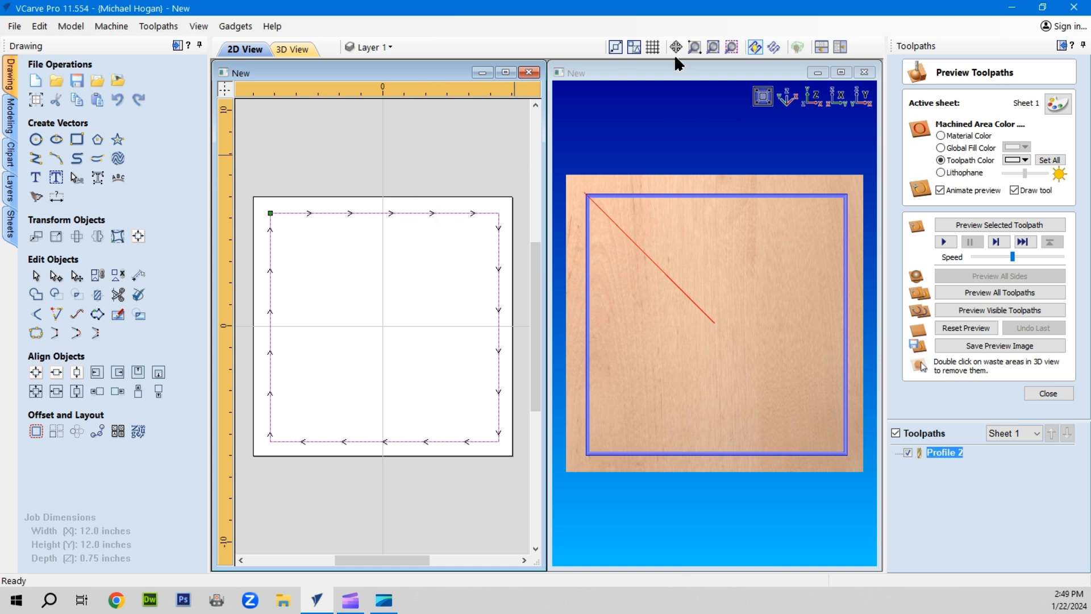
click(753, 46)
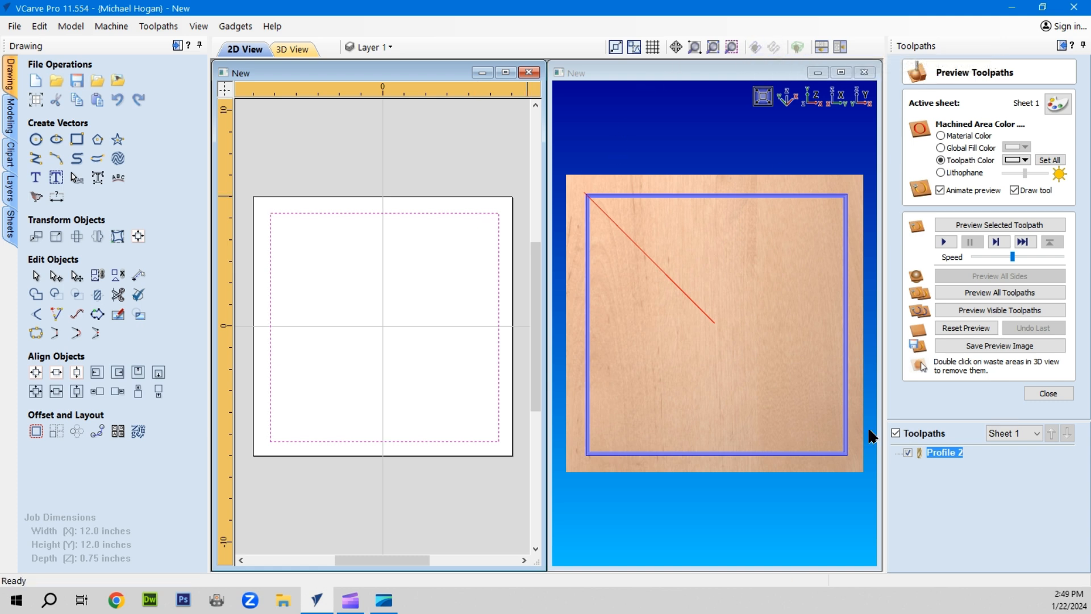
Step: Simulate cutting the visible toolpaths in 3D and redisplay the Profile 2 toolpath over the rectangle in the 2D view
click(981, 307)
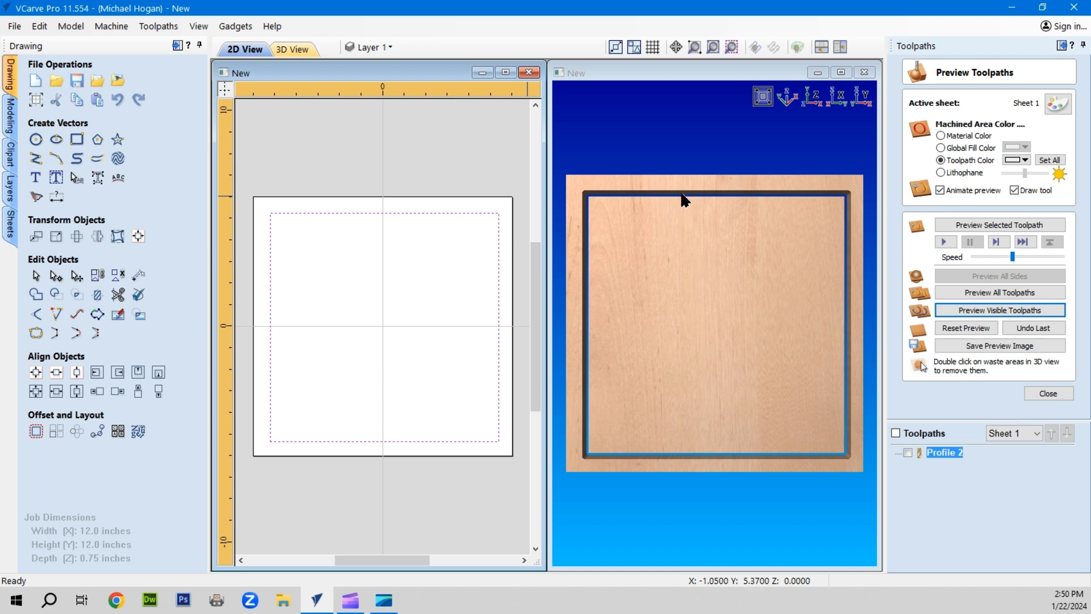
click(754, 46)
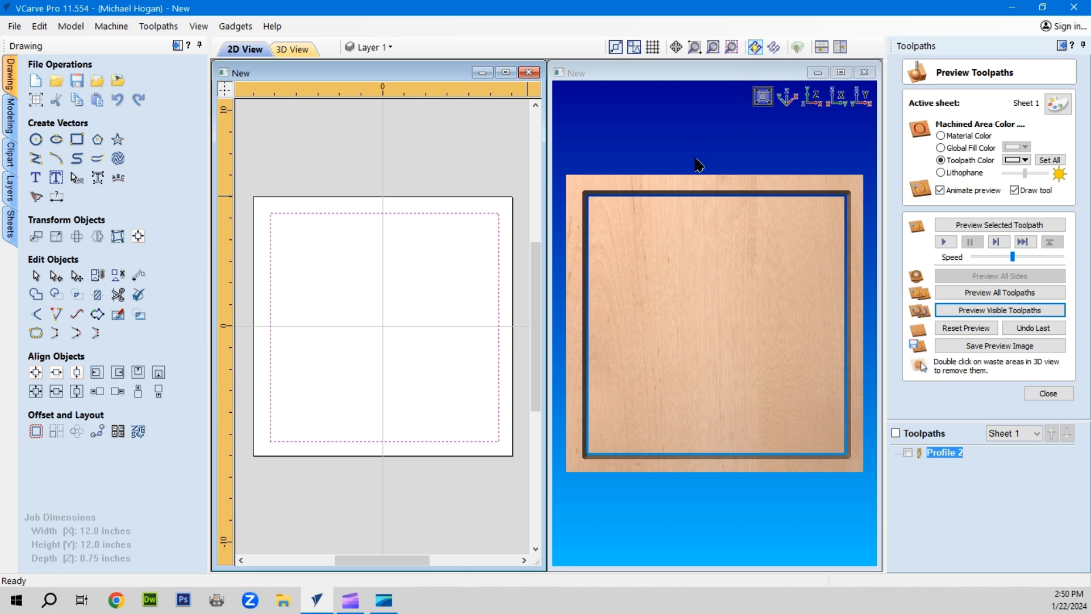
click(471, 214)
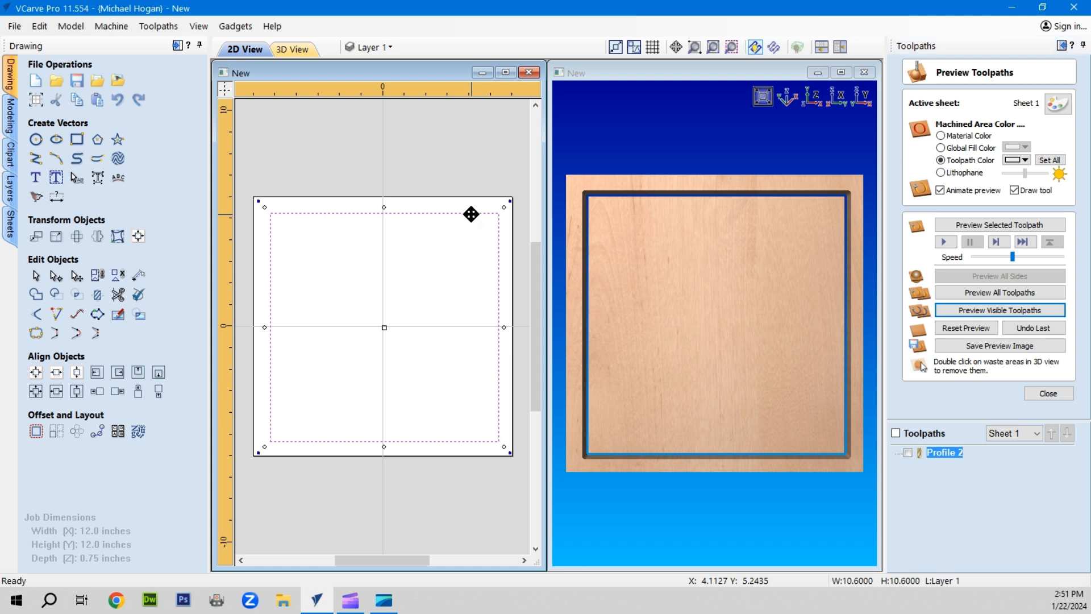
click(908, 453)
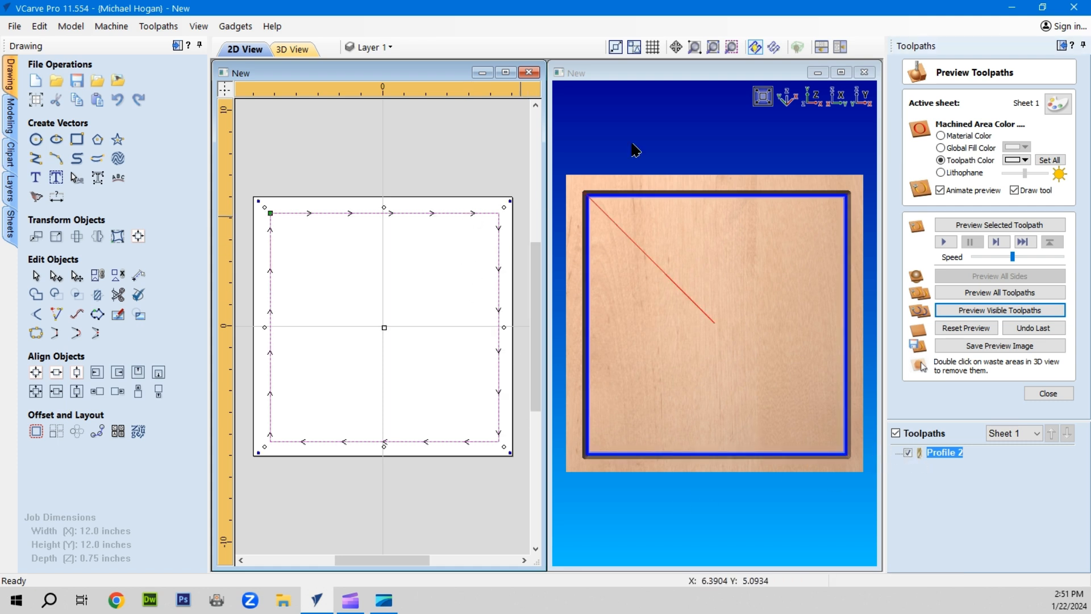
Step: Switch the 2D toolpath preview to solid and examine the cut width along the rectangle's upper edge
click(773, 45)
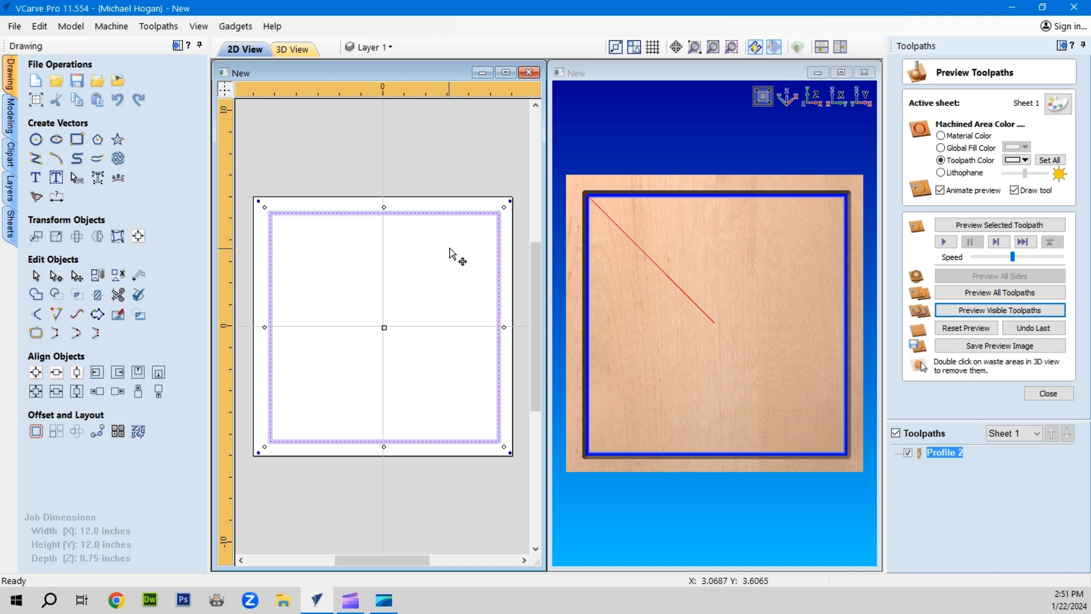
scroll(446, 251, up, 2)
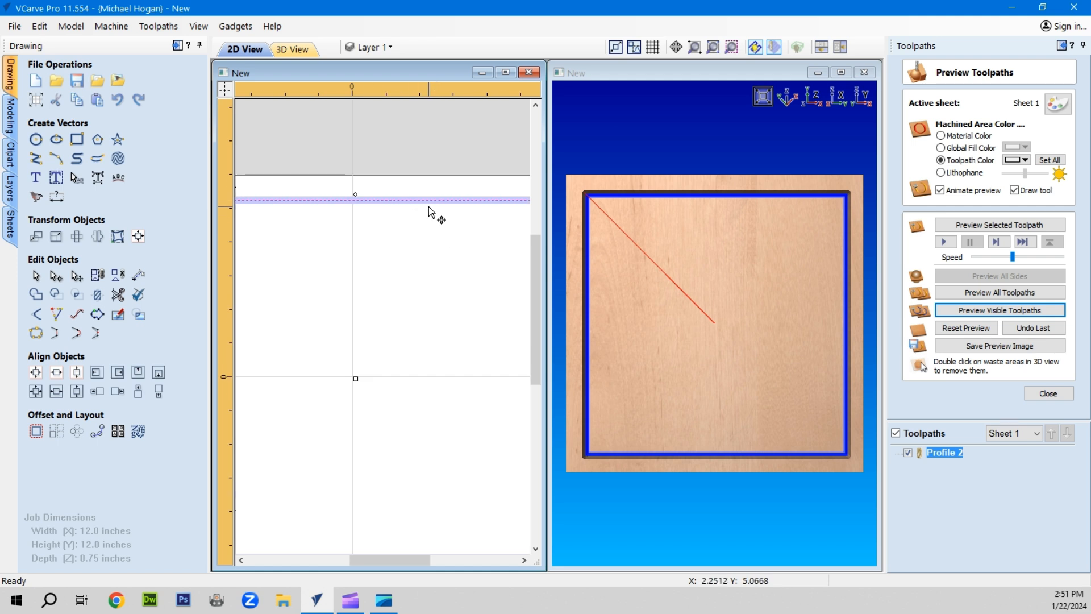
scroll(426, 208, up, 2)
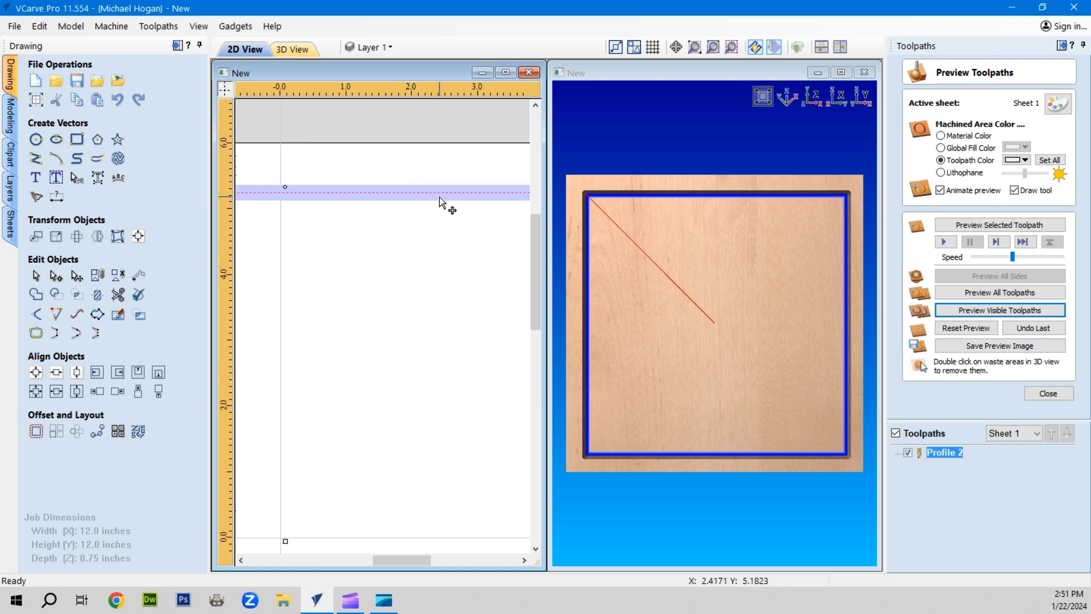
Step: Change the Profile 2 toolpath to machine Outside / Right of the rectangle and recalculate it, accepting the cut through the material
scroll(432, 208, down, 4)
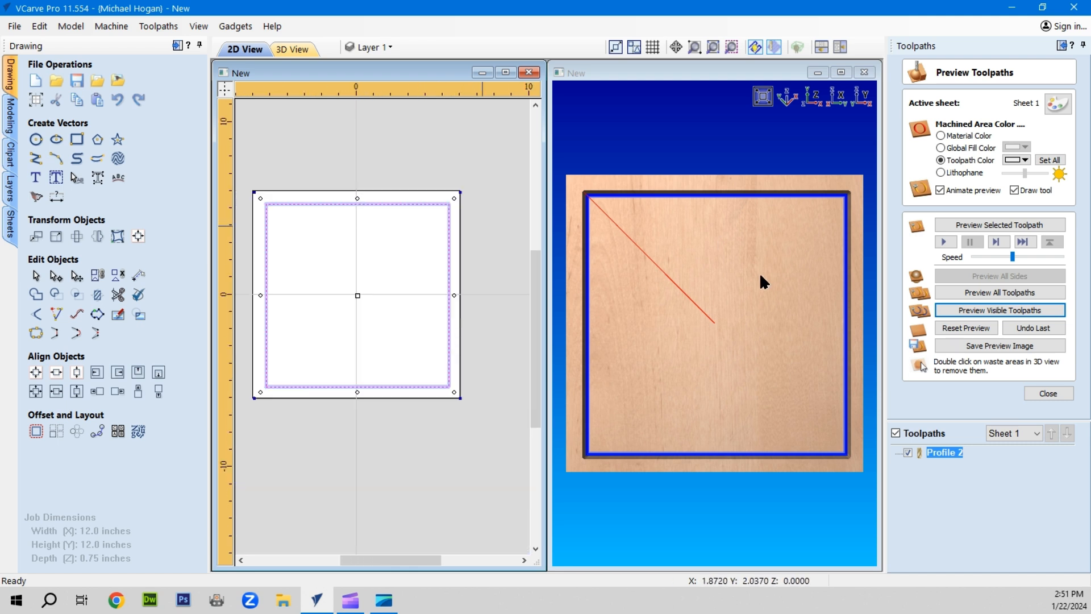
scroll(355, 202, up, 3)
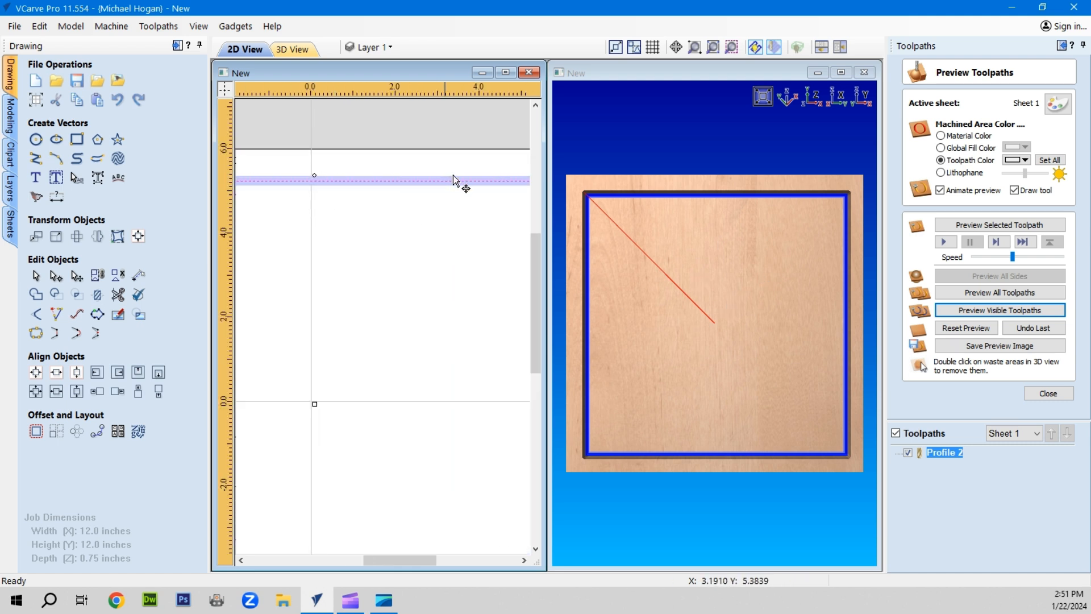
scroll(485, 188, down, 1)
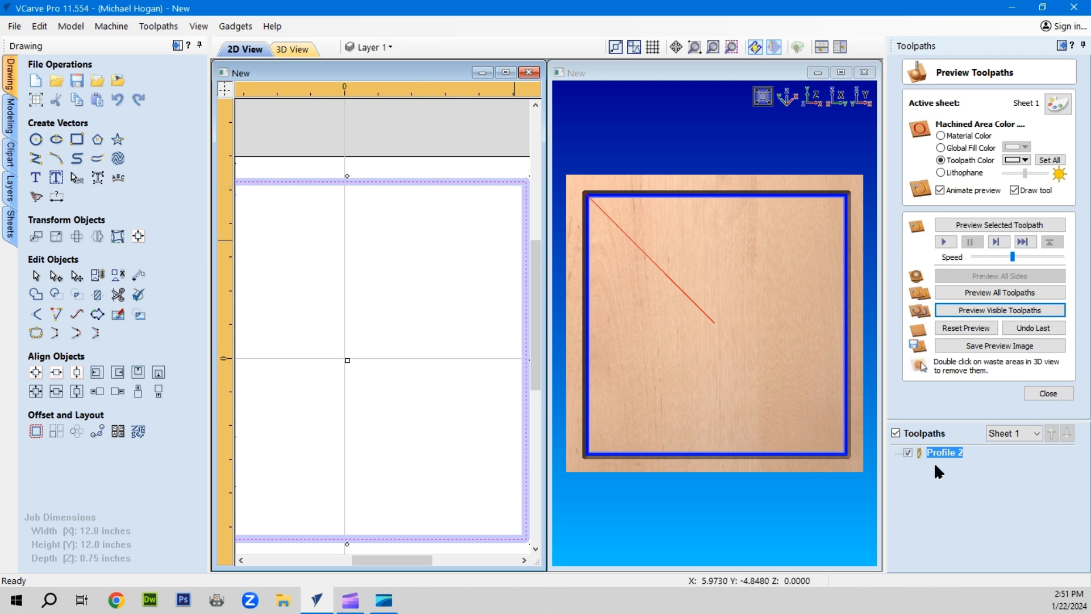
mouse_move(936, 457)
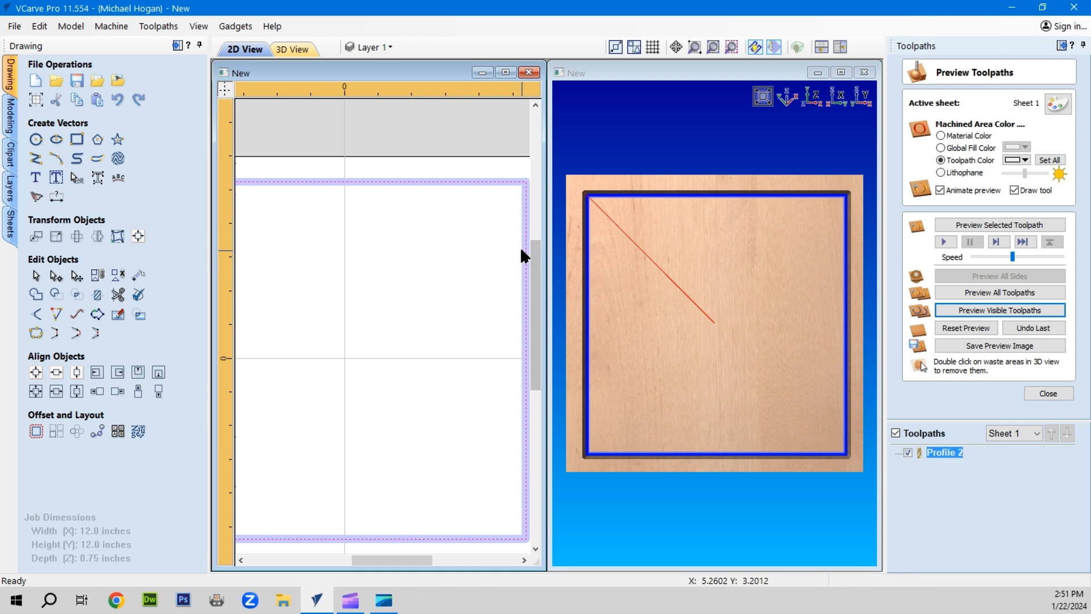
double_click(946, 451)
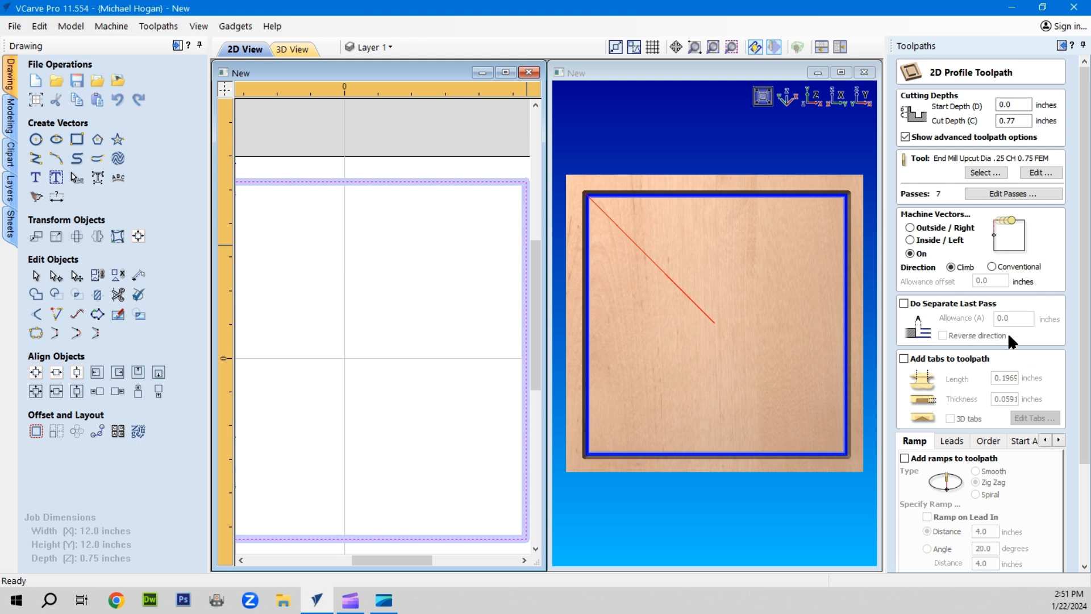
click(910, 228)
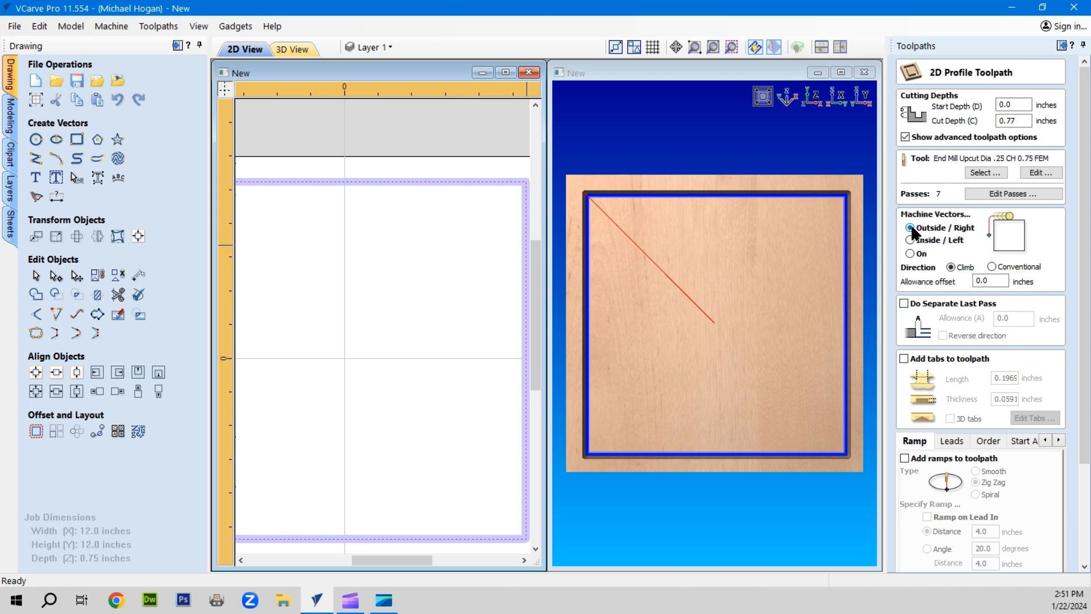
scroll(921, 529, down, 4)
scroll(921, 539, down, 1)
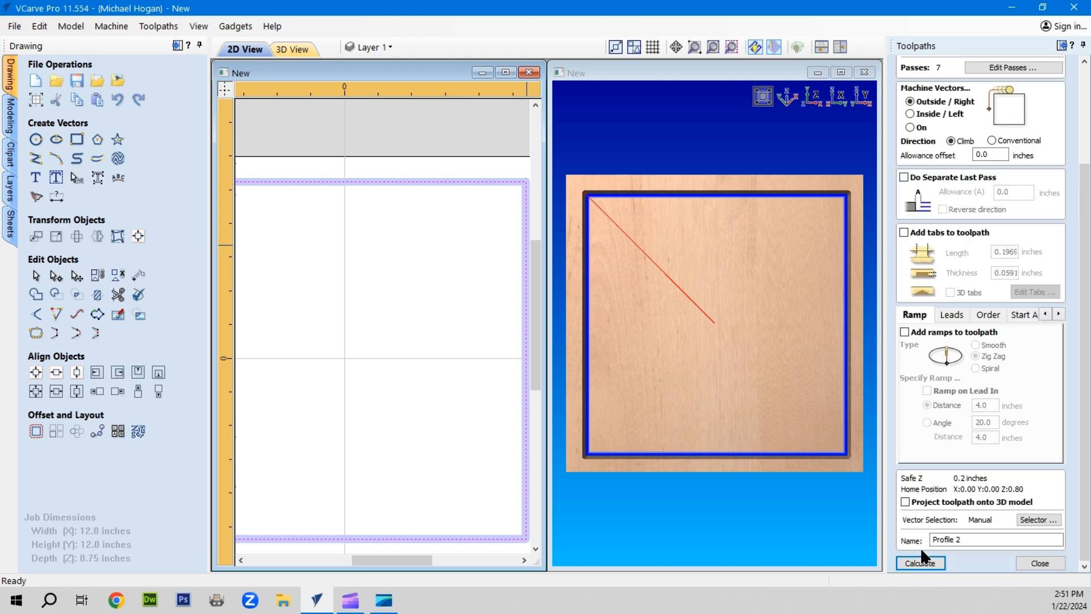
click(921, 562)
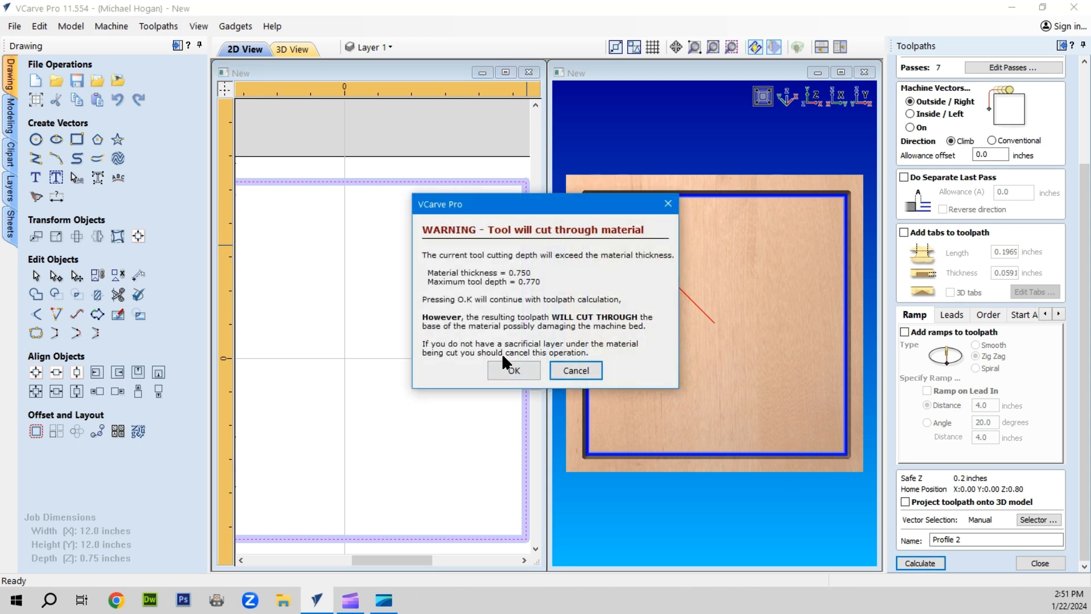
click(512, 370)
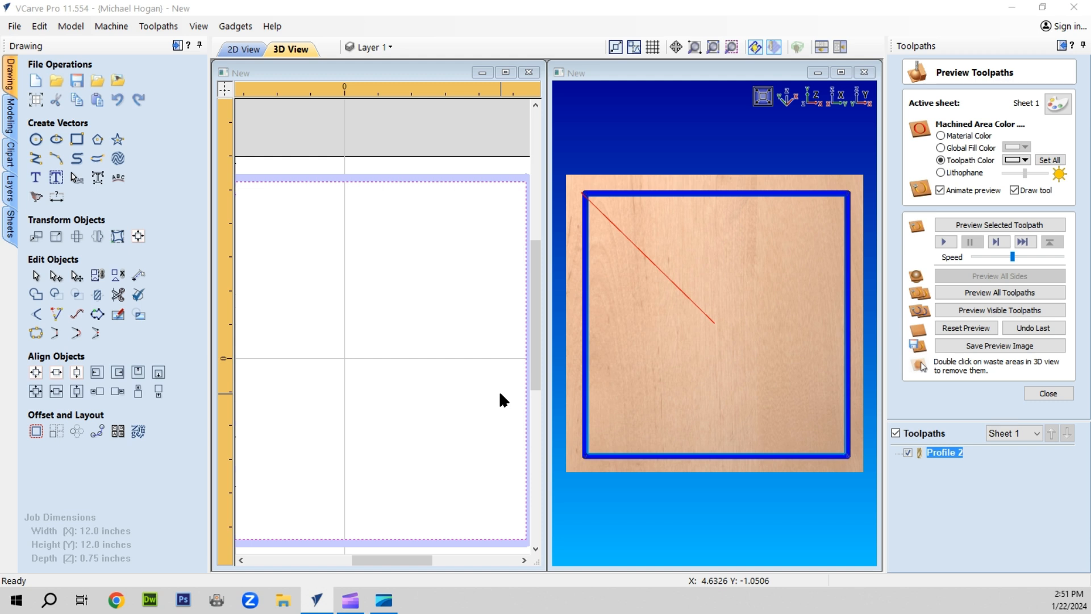
Step: Set the Profile 2 toolpath's allowance offset to 0.03 inches and recalculate it, accepting the cut through the material
double_click(939, 452)
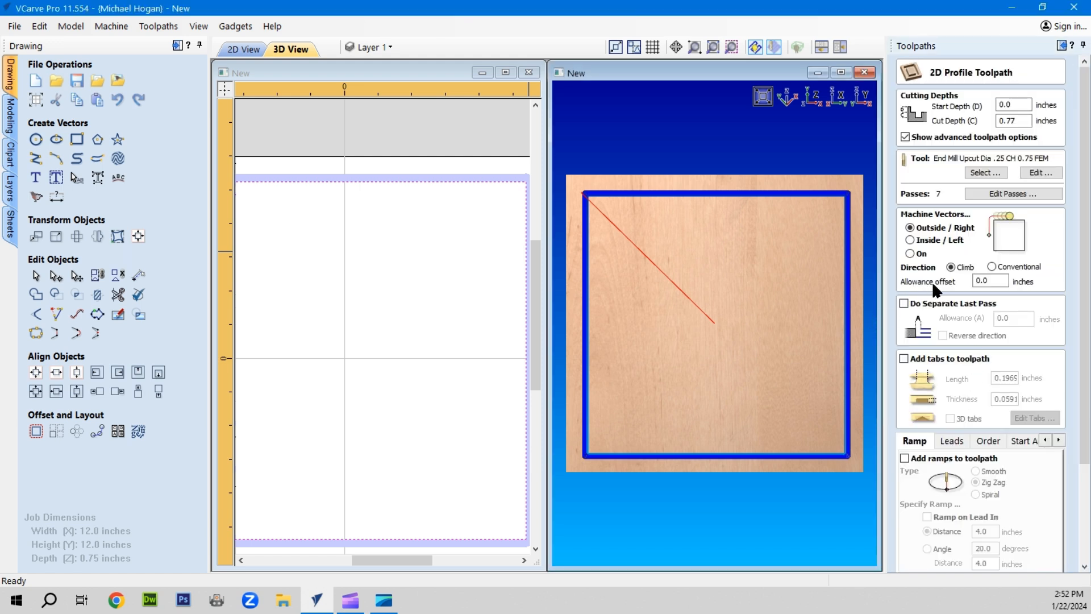
right_click(982, 281)
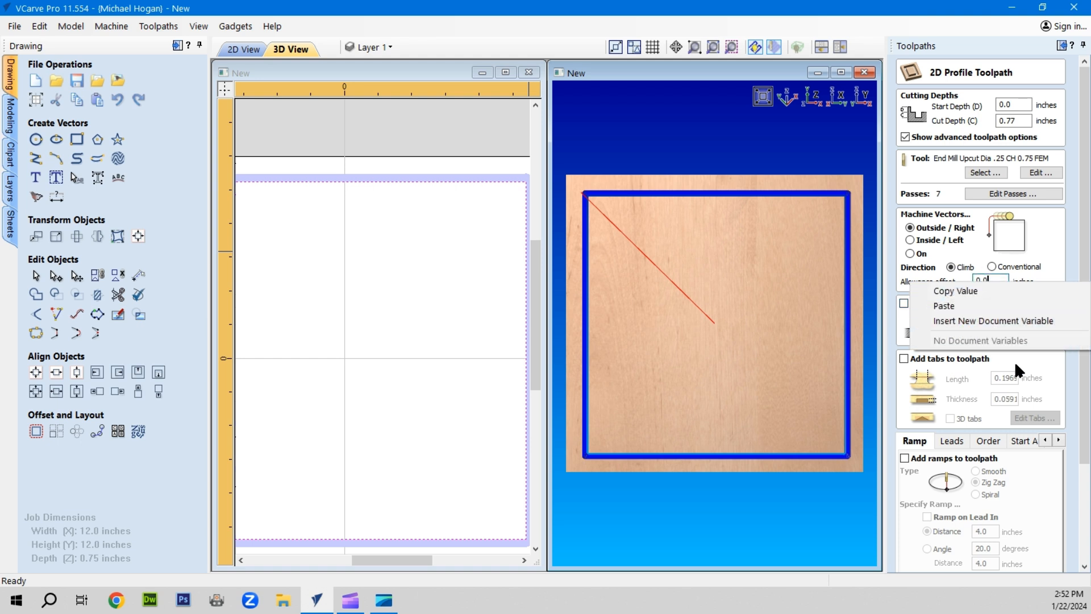
click(989, 279)
text(2)
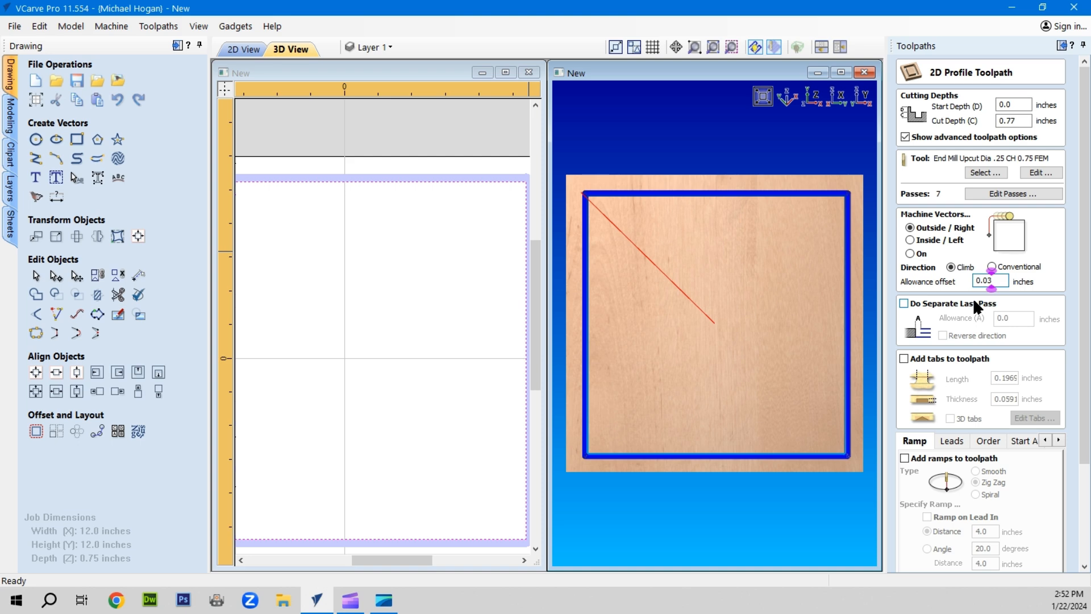
scroll(956, 460, down, 5)
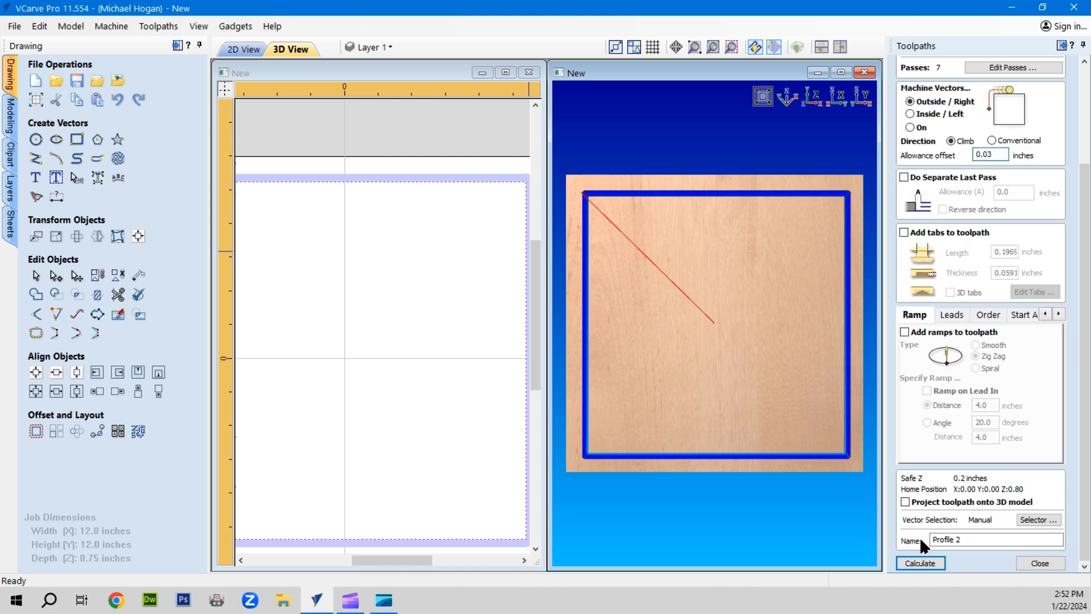
click(916, 559)
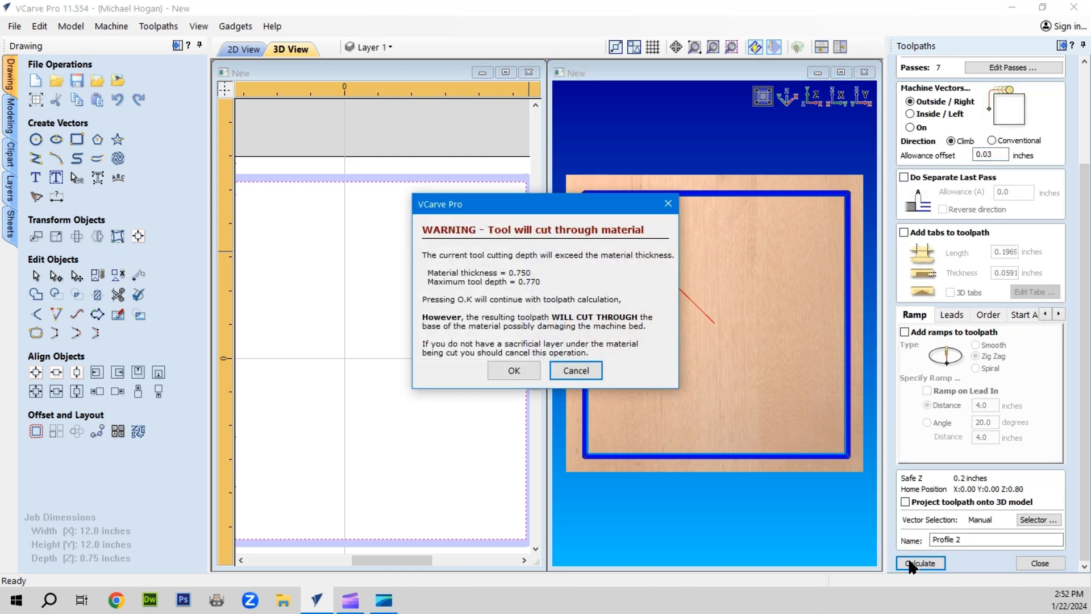
click(512, 370)
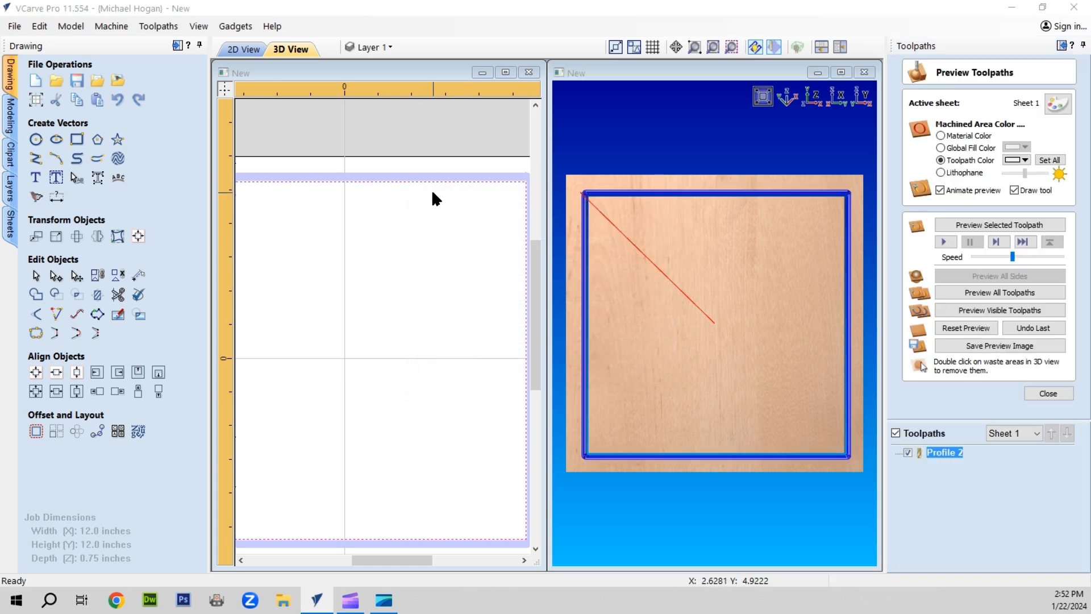
Step: Examine the spacing between the solid toolpath preview and the rectangle's edge in 2D, and compare it with the 3D view
scroll(434, 182, up, 4)
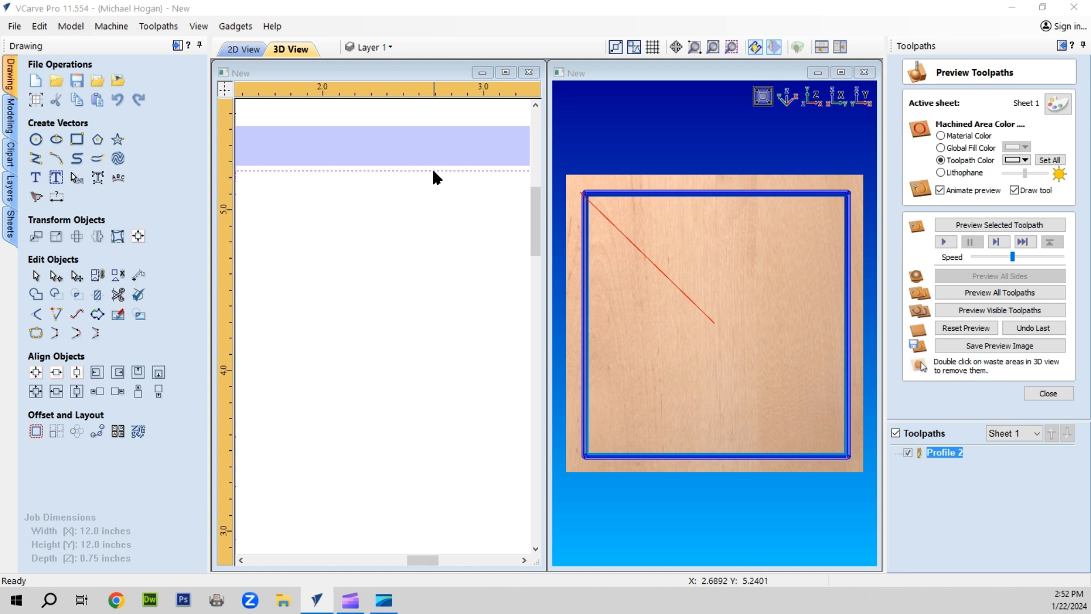
scroll(417, 187, down, 3)
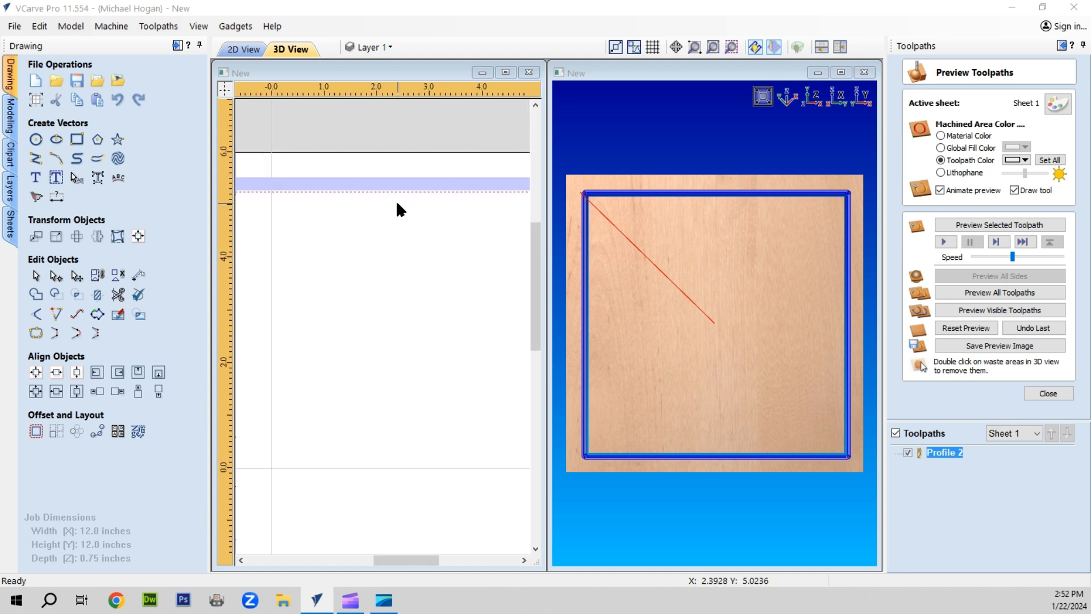
scroll(397, 205, down, 2)
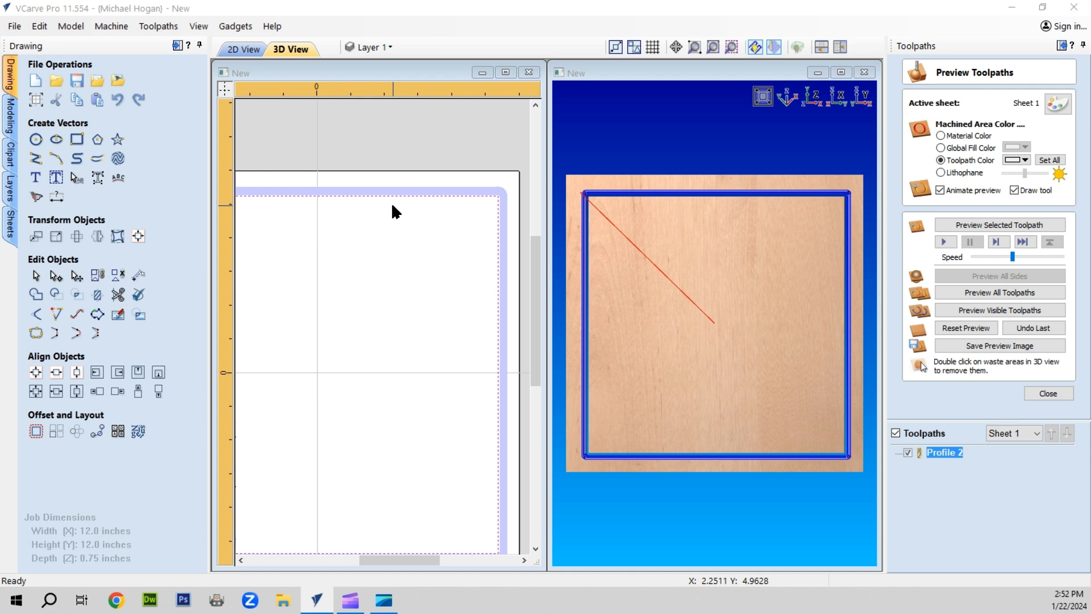
scroll(690, 315, down, 3)
scroll(625, 194, up, 4)
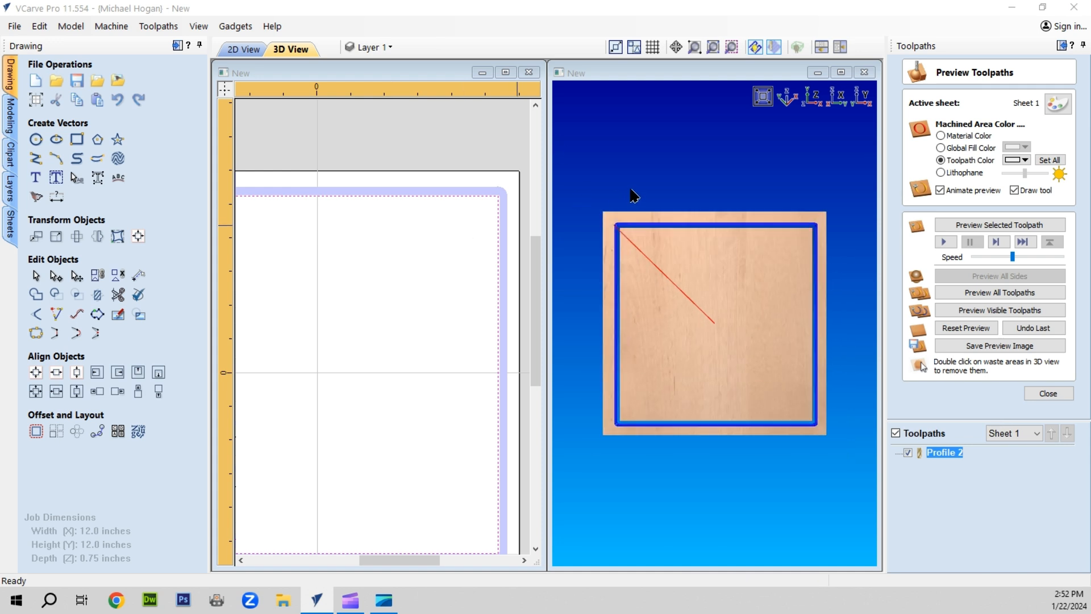
scroll(697, 224, down, 1)
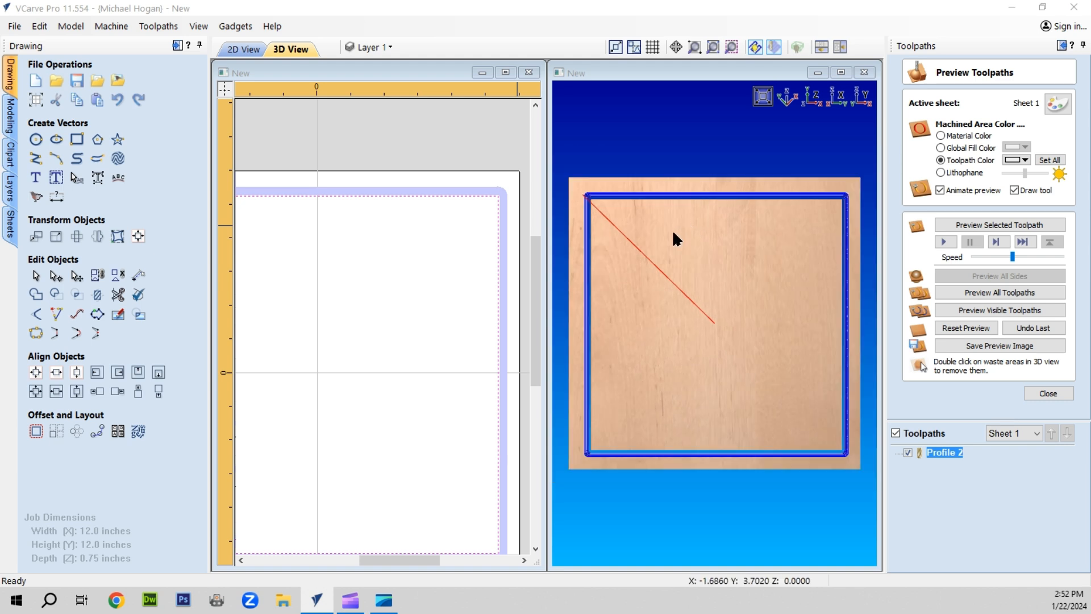